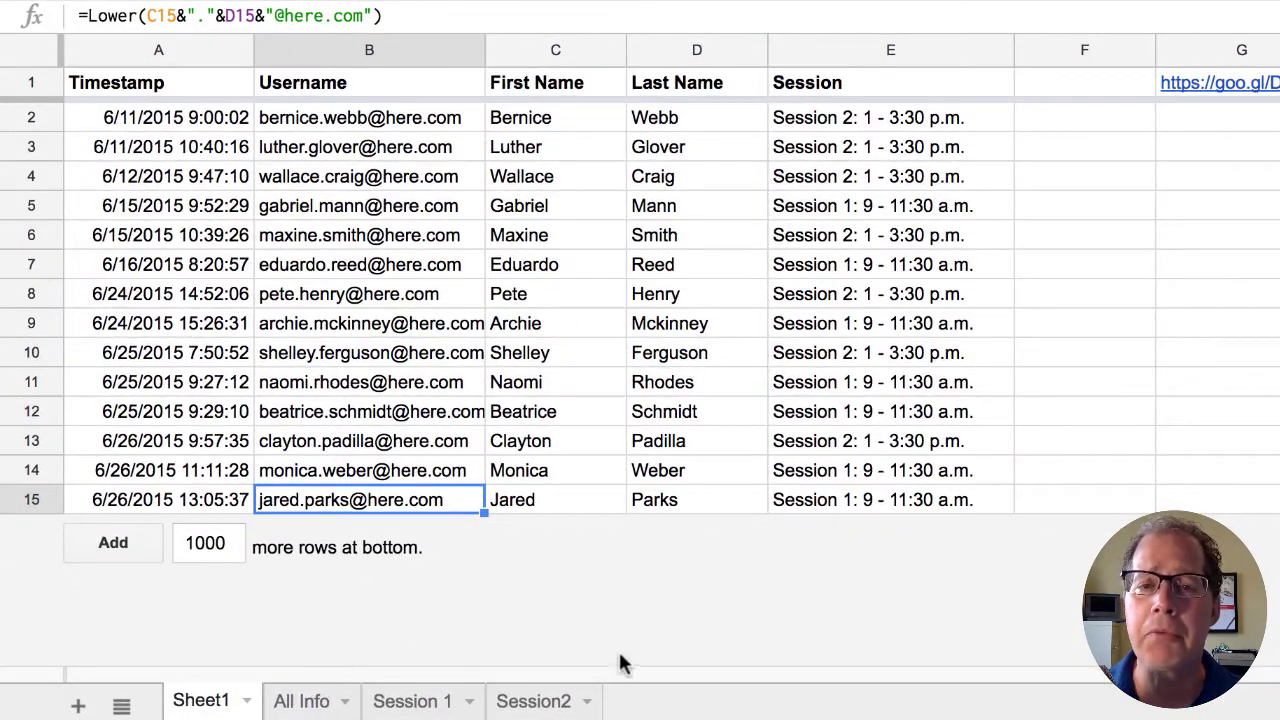
# - Preview the All Info, Session 1 and Session2 report tabs, ending back on Sheet1's raw responses
pyautogui.click(305, 702)
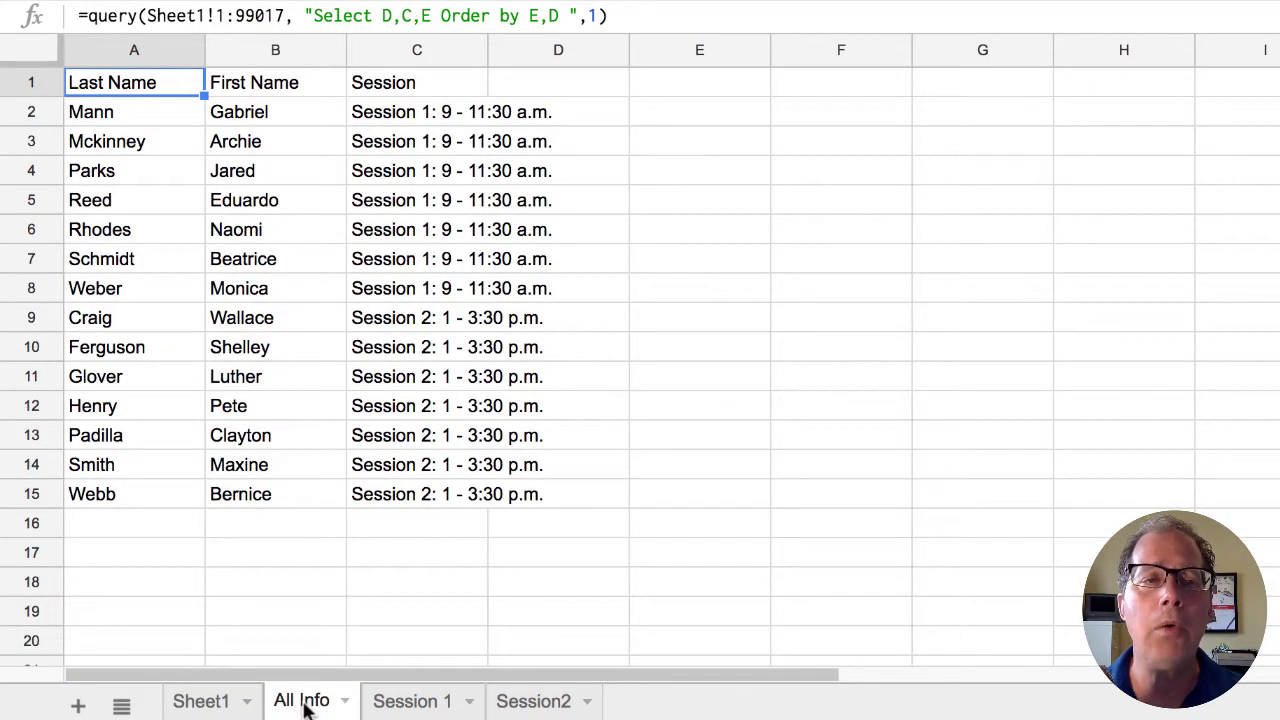
pyautogui.click(193, 703)
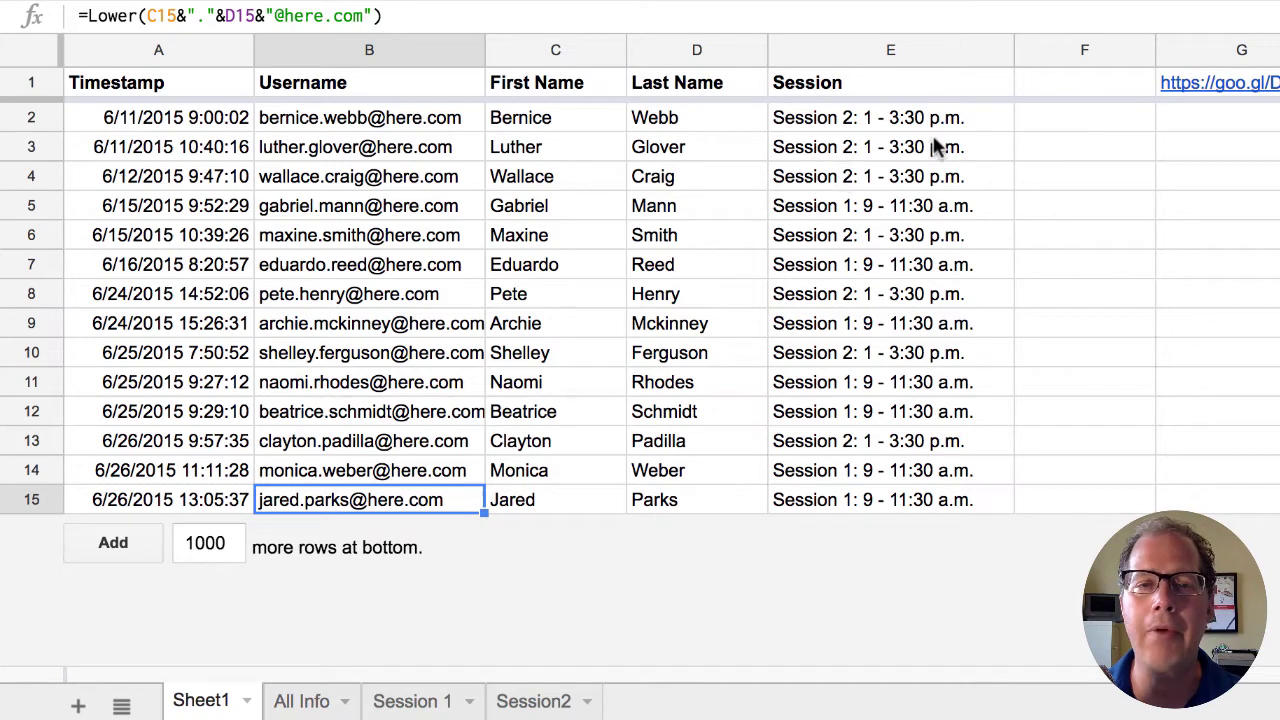
pyautogui.click(305, 702)
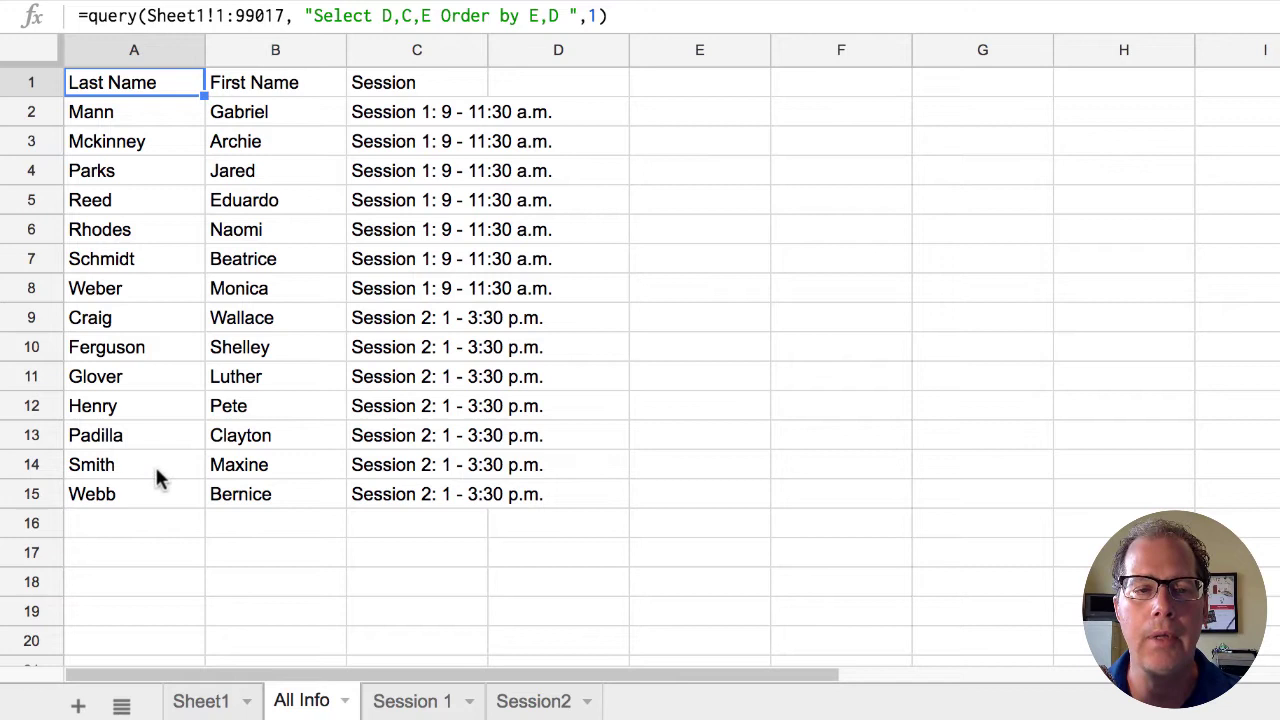
pyautogui.click(414, 706)
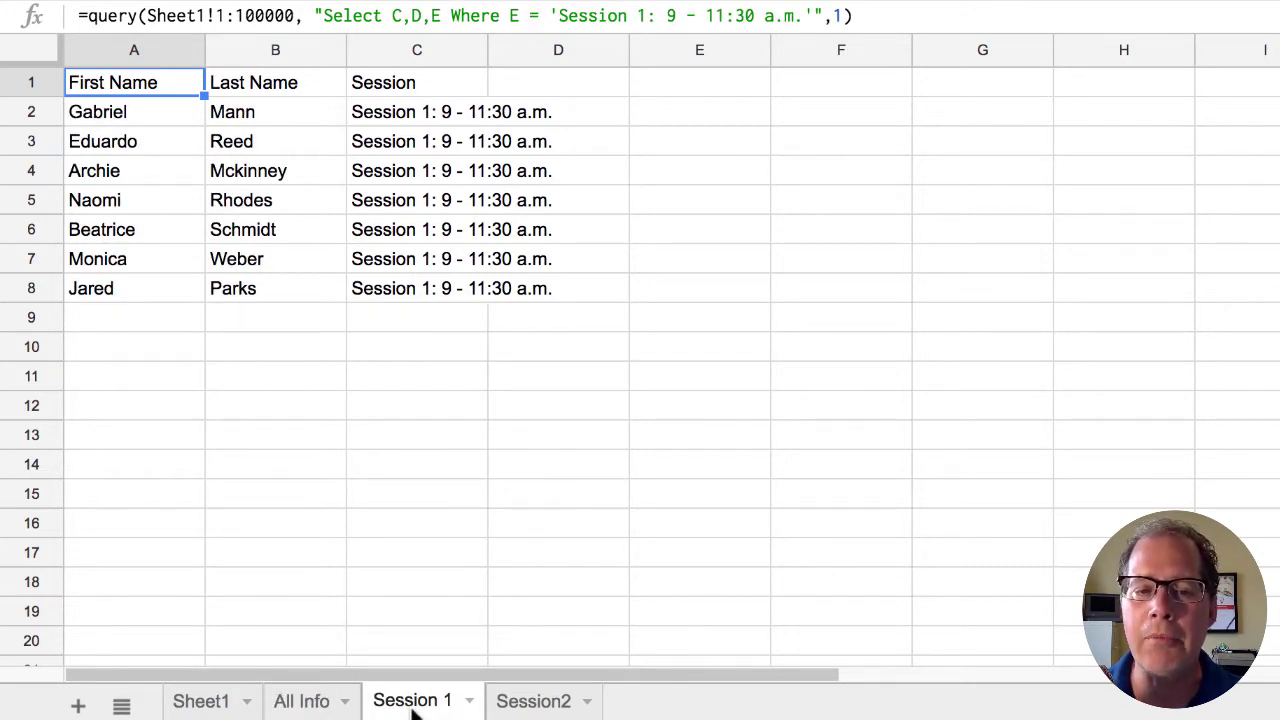
pyautogui.click(528, 704)
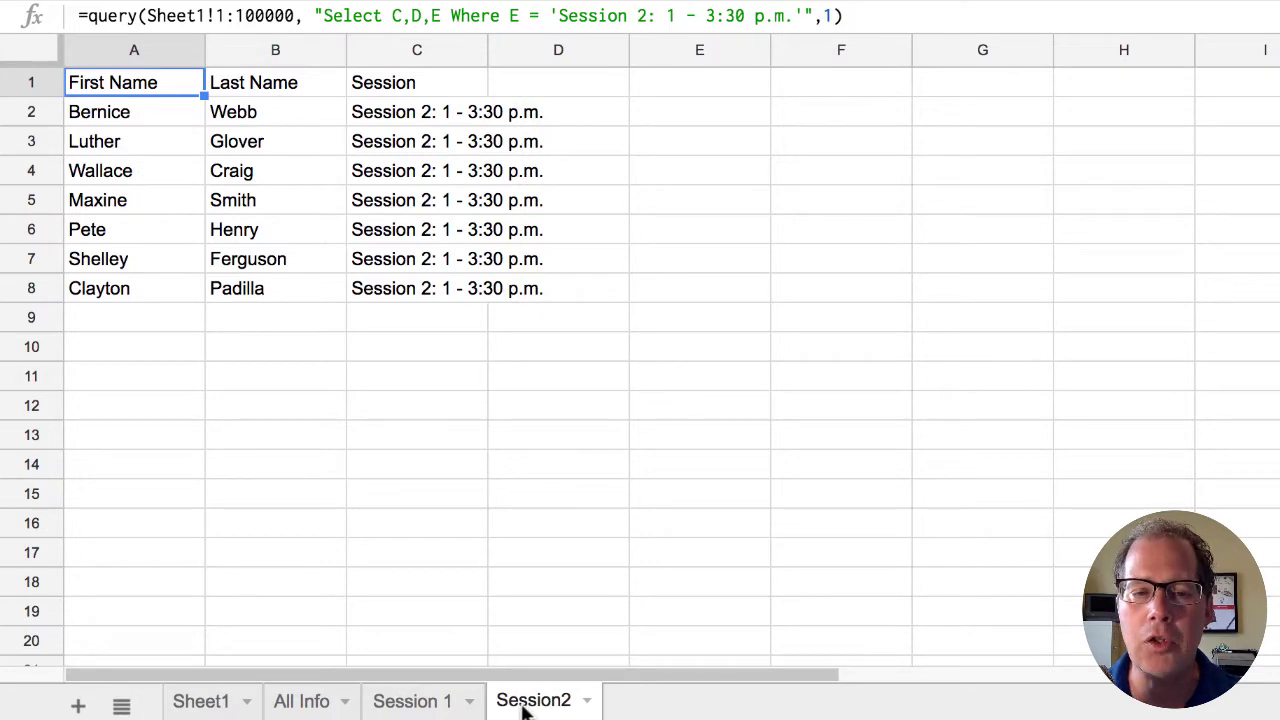
pyautogui.click(195, 704)
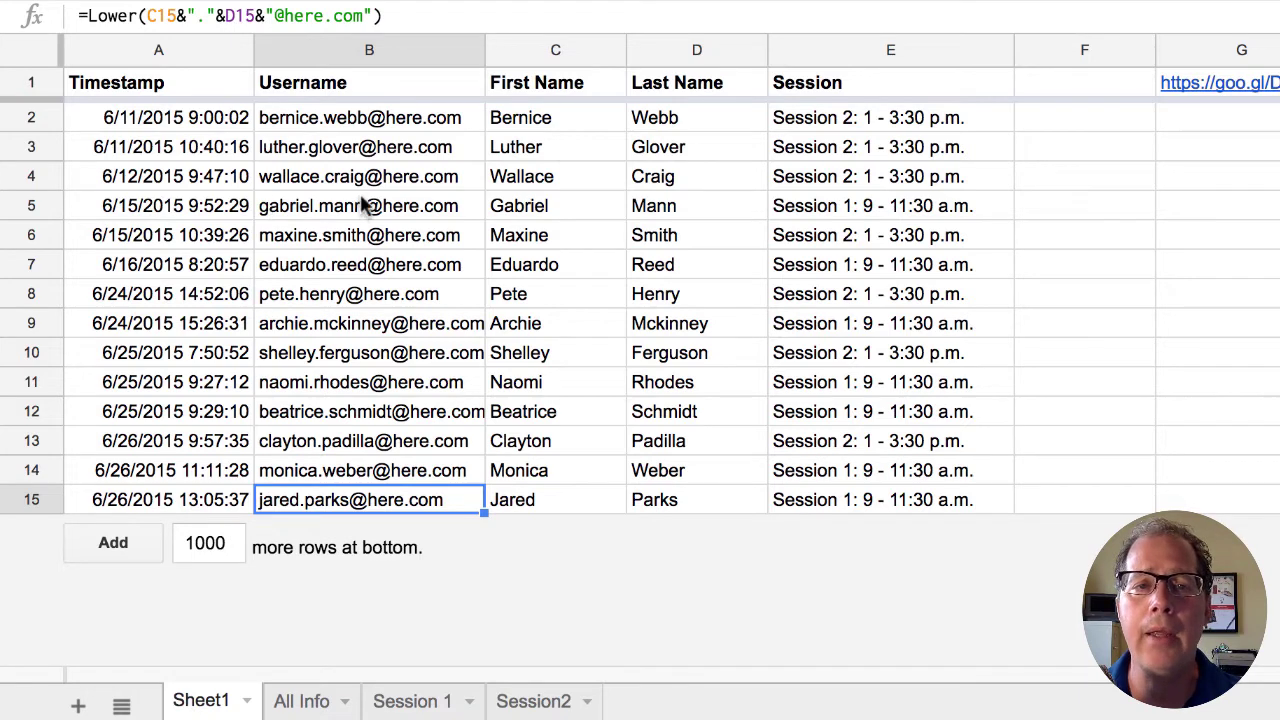
pyautogui.click(300, 702)
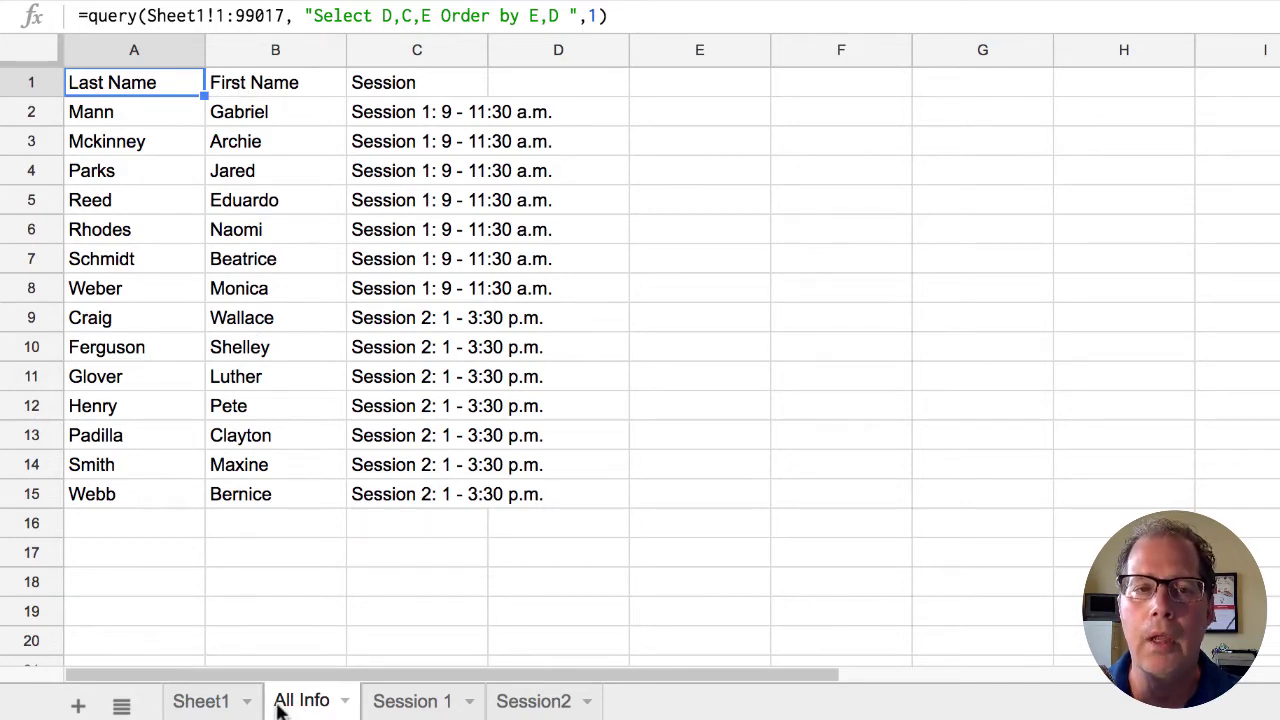
pyautogui.click(210, 704)
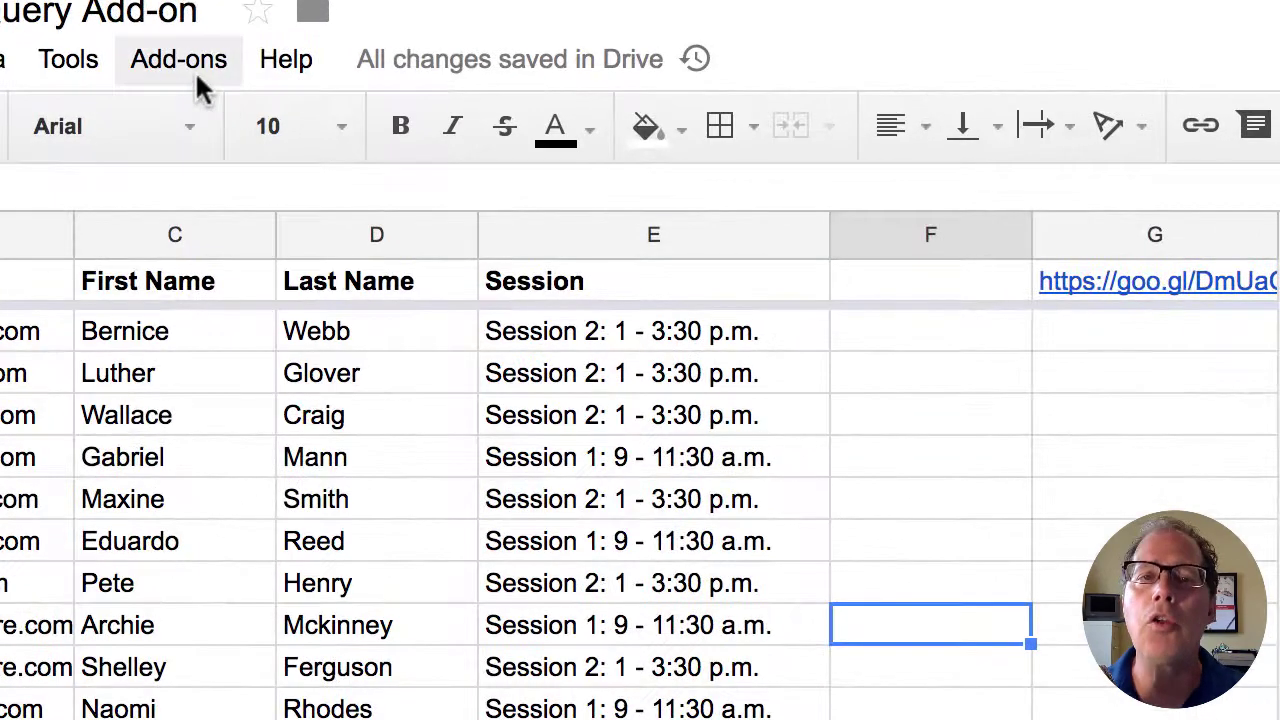
# - Start a new EZ Query report sheet named 'All Info'
pyautogui.click(398, 141)
pyautogui.moveTo(209, 300)
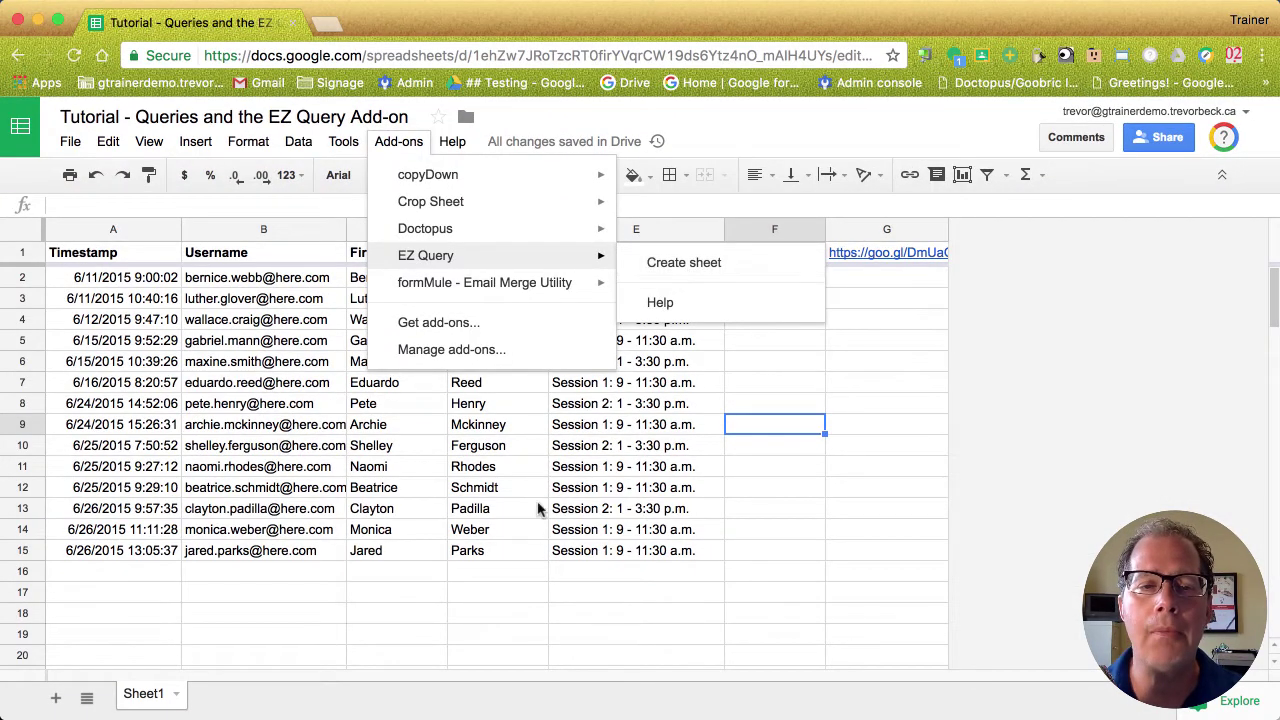
pyautogui.click(697, 263)
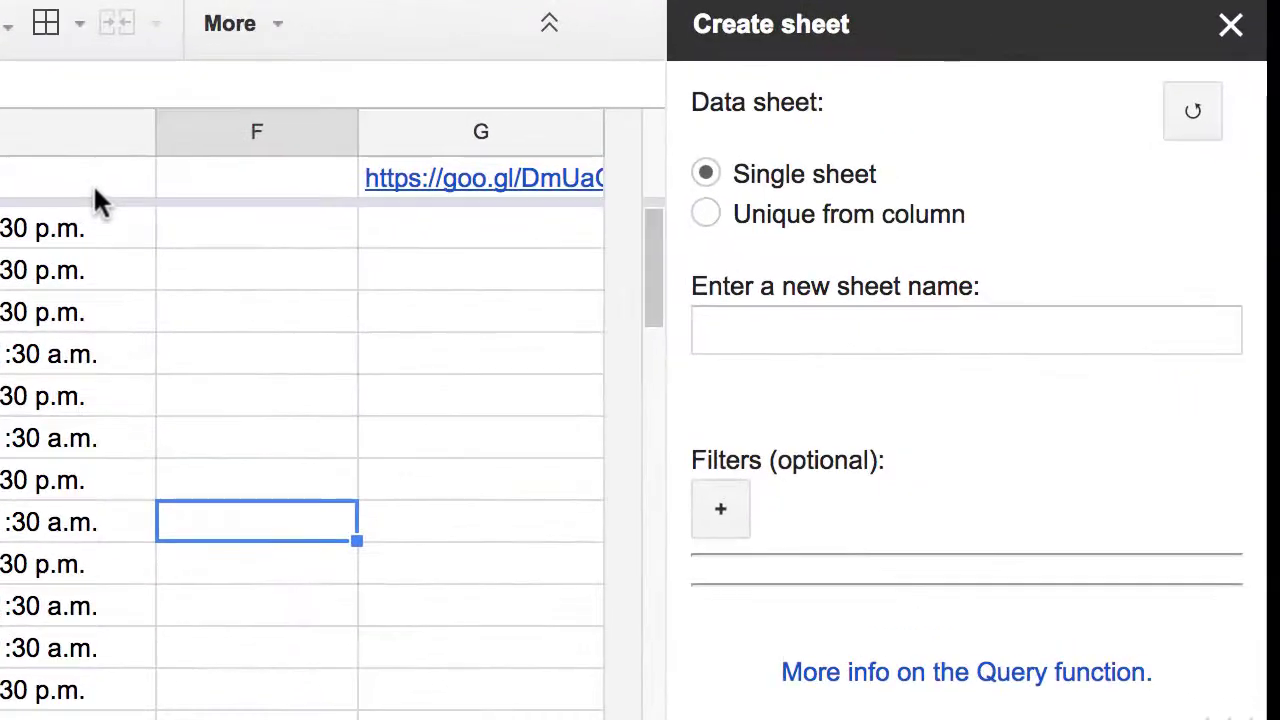
pyautogui.click(840, 326)
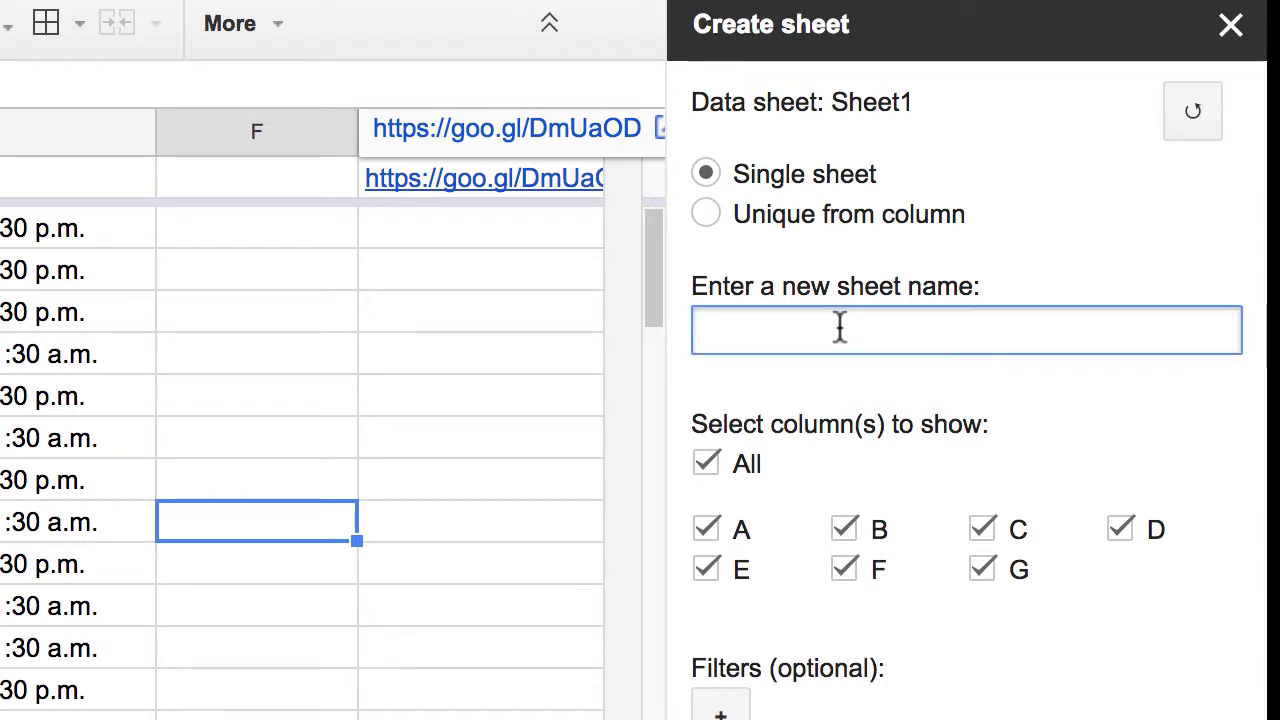
pyautogui.write('All Info')
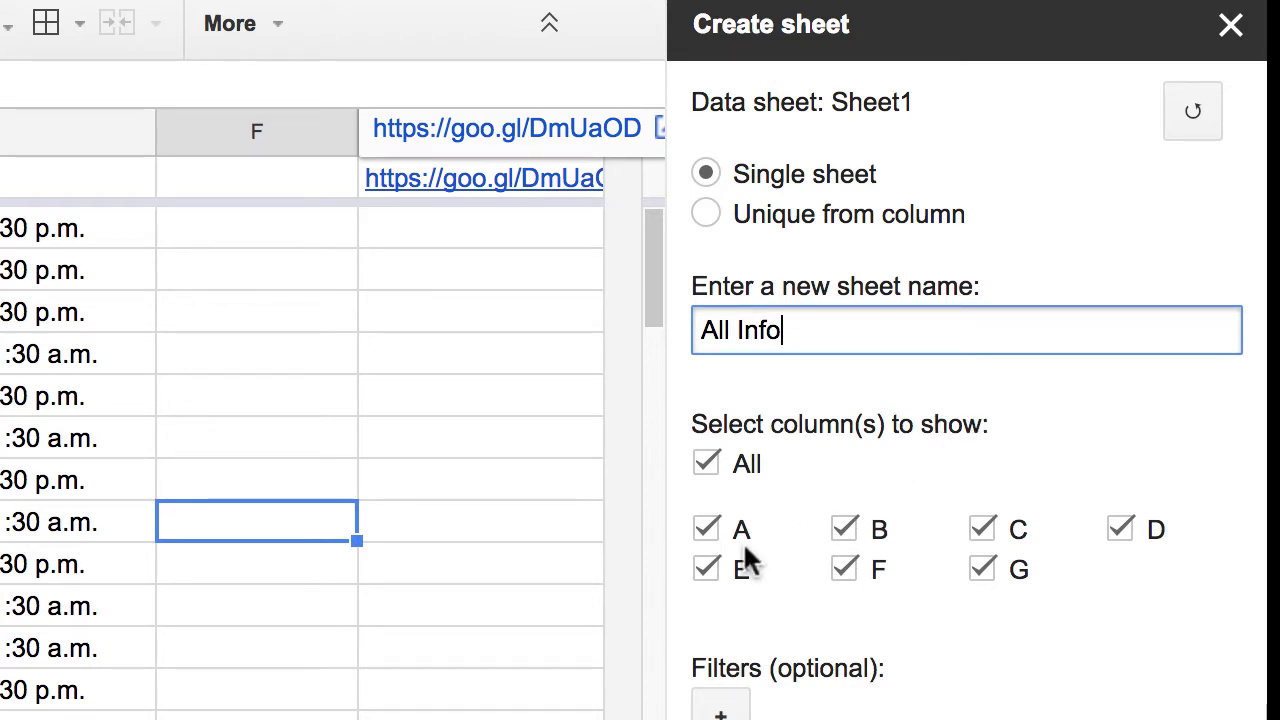
# - Exclude columns A, B, F and G so only C, D and E are queried
pyautogui.click(706, 528)
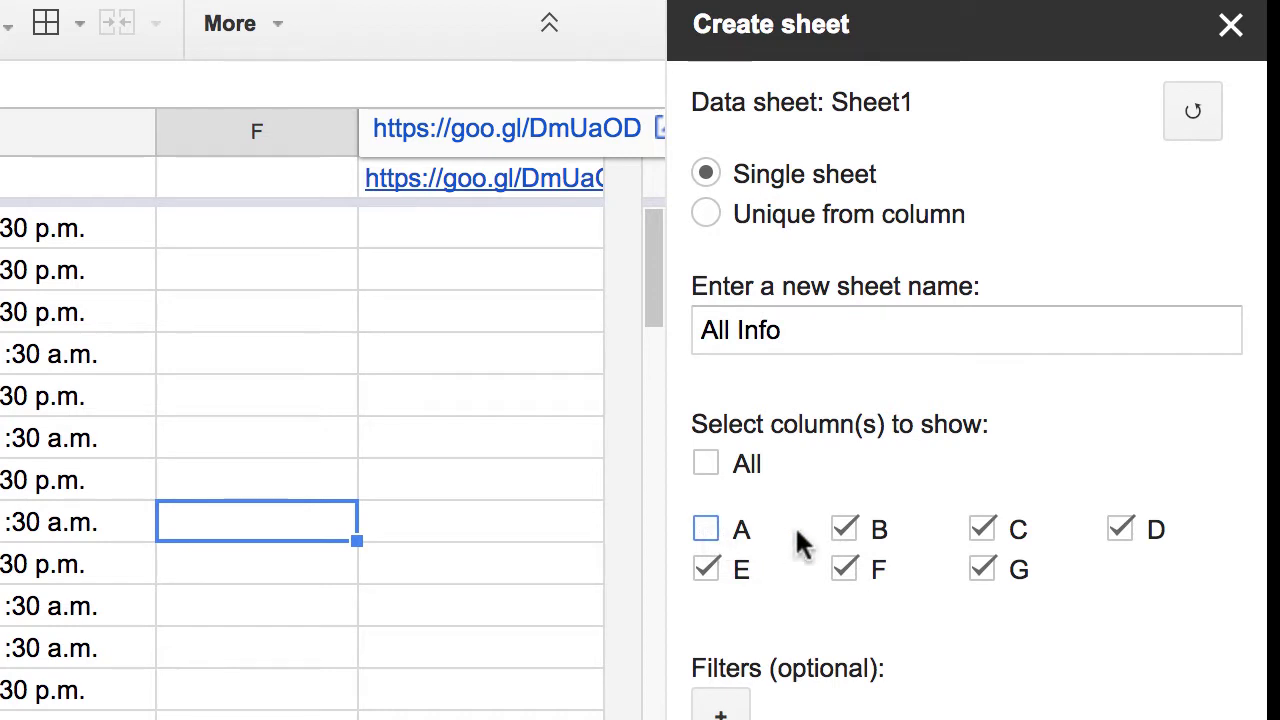
pyautogui.click(840, 527)
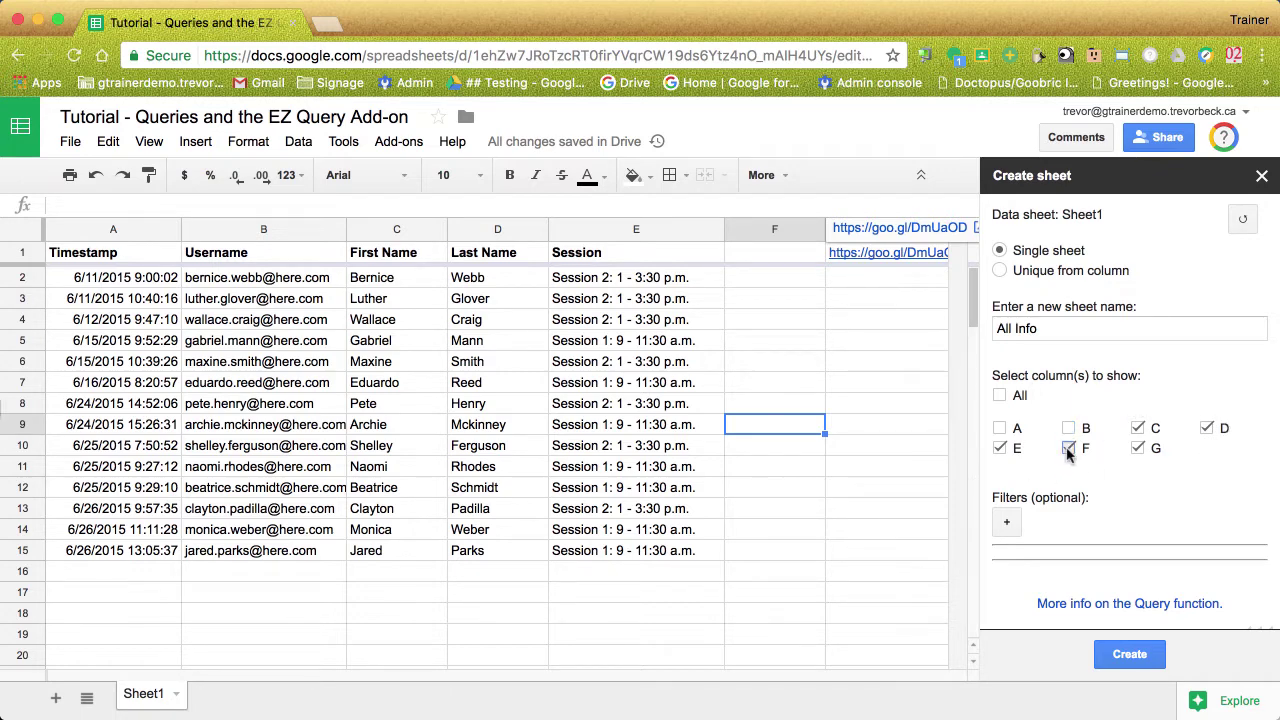
pyautogui.click(1068, 450)
pyautogui.click(1140, 449)
# - Create the All Info sheet, paste a test registrant into Sheet1 row 16, and check the report
pyautogui.click(1130, 654)
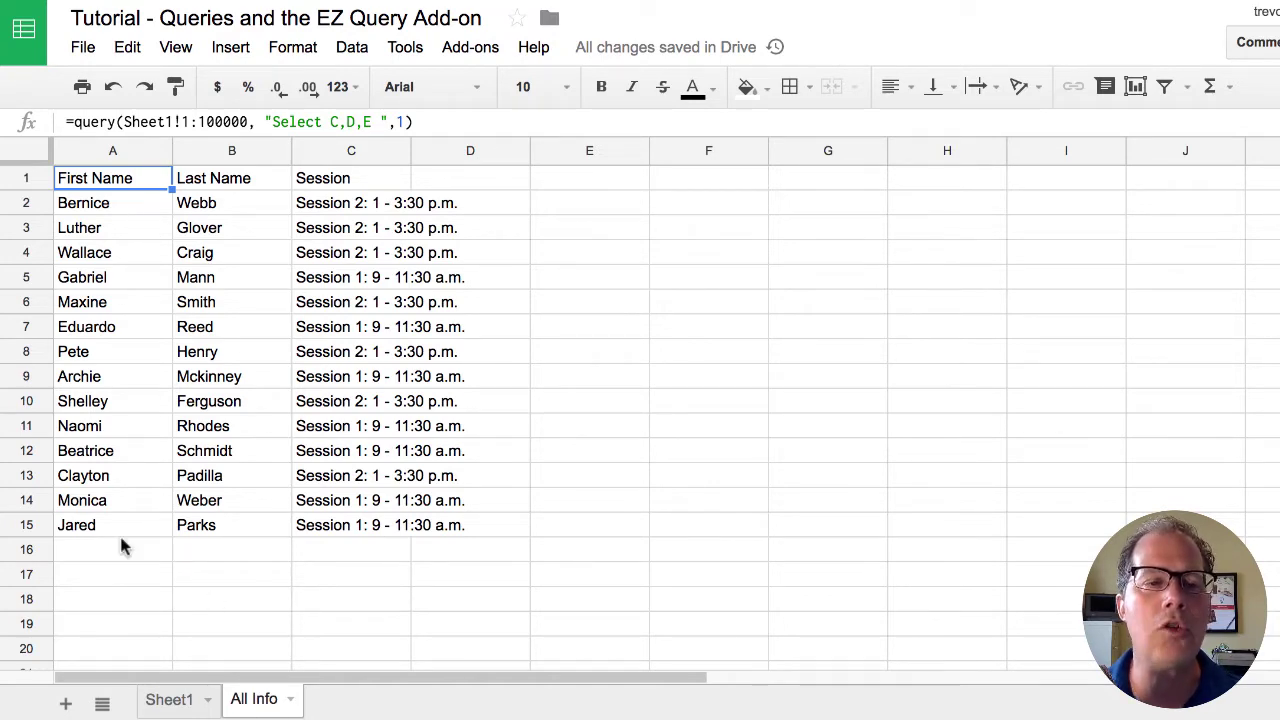
pyautogui.click(168, 700)
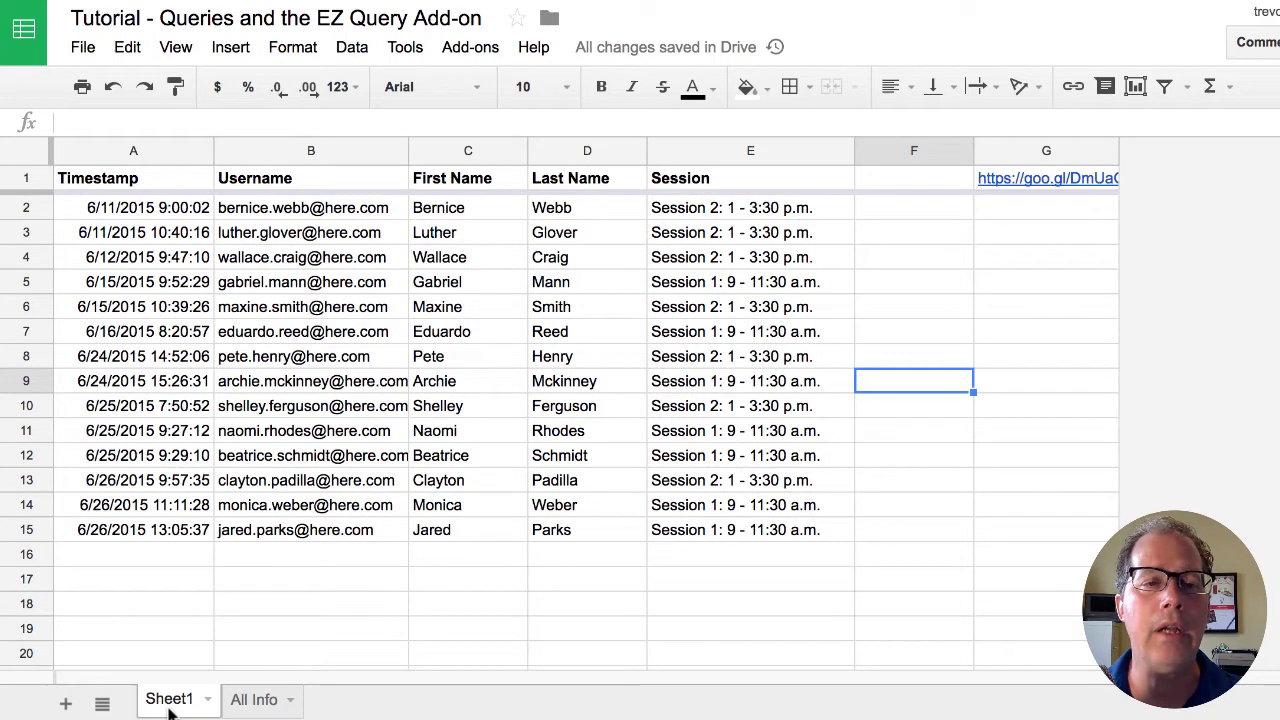
pyautogui.click(473, 556)
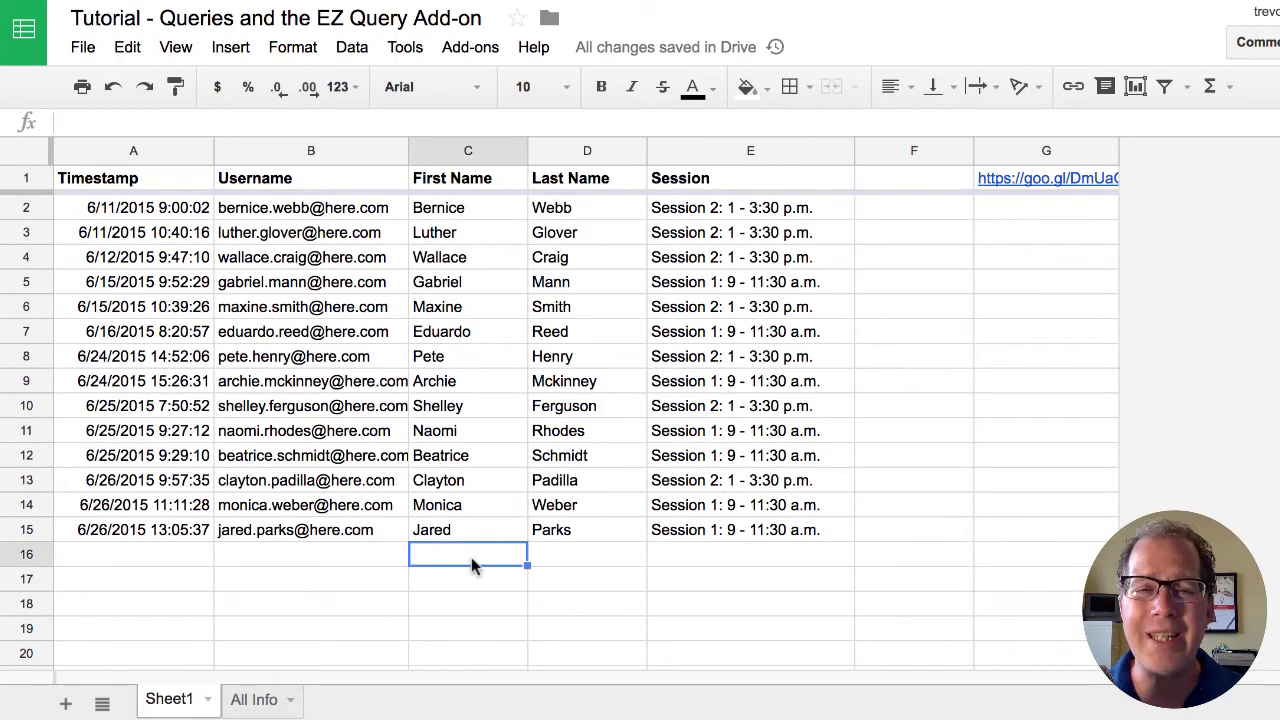
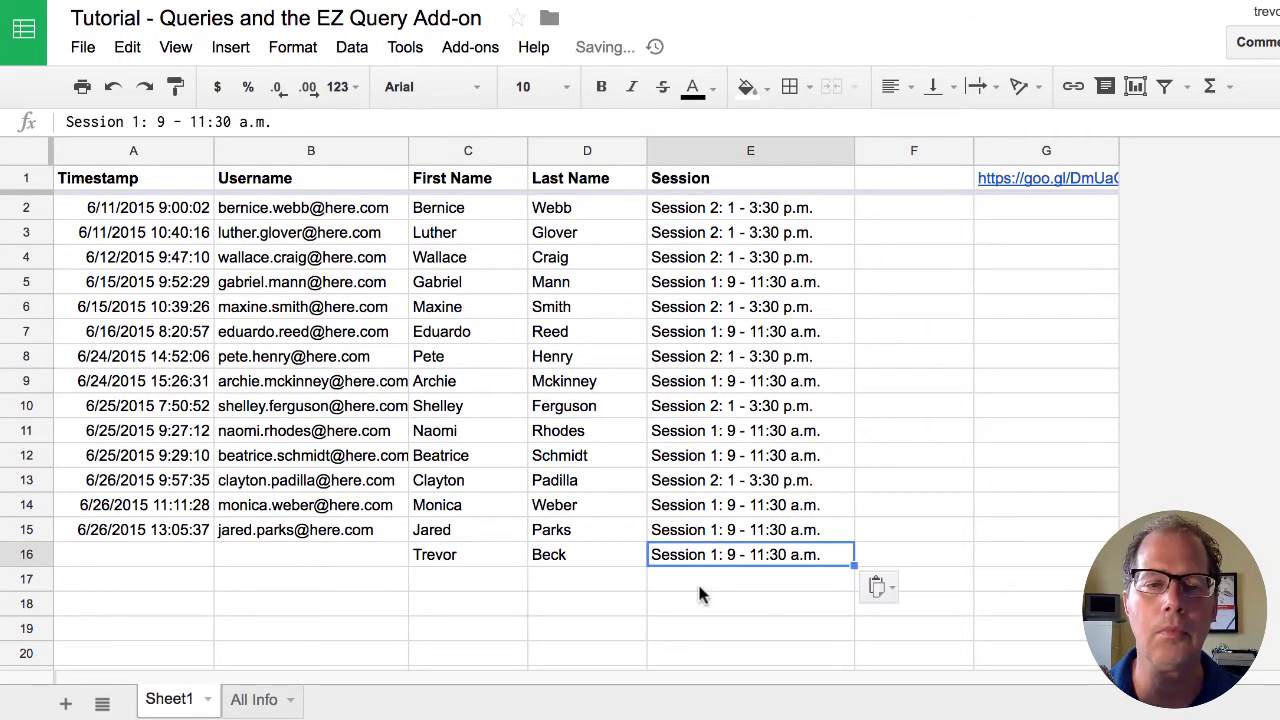
pyautogui.click(697, 581)
pyautogui.click(262, 699)
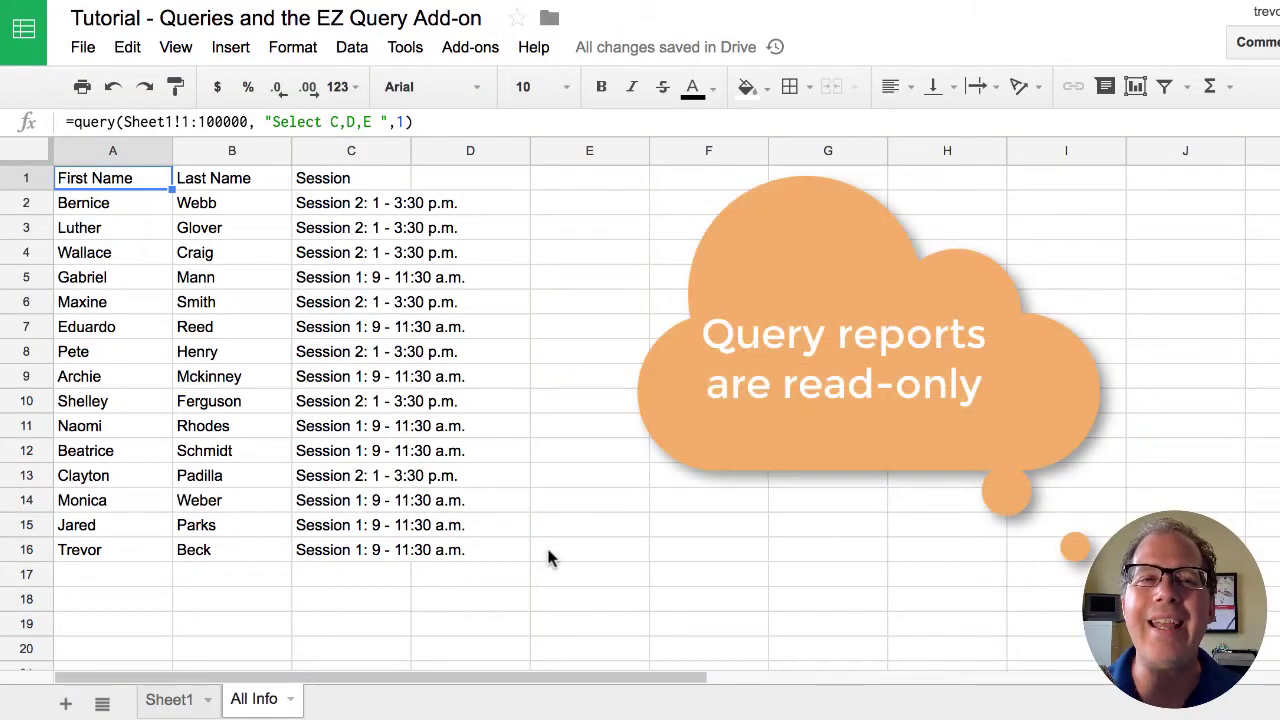
# - Test typing 'retert' over report cell C10, then clear it so the query results return
pyautogui.click(345, 405)
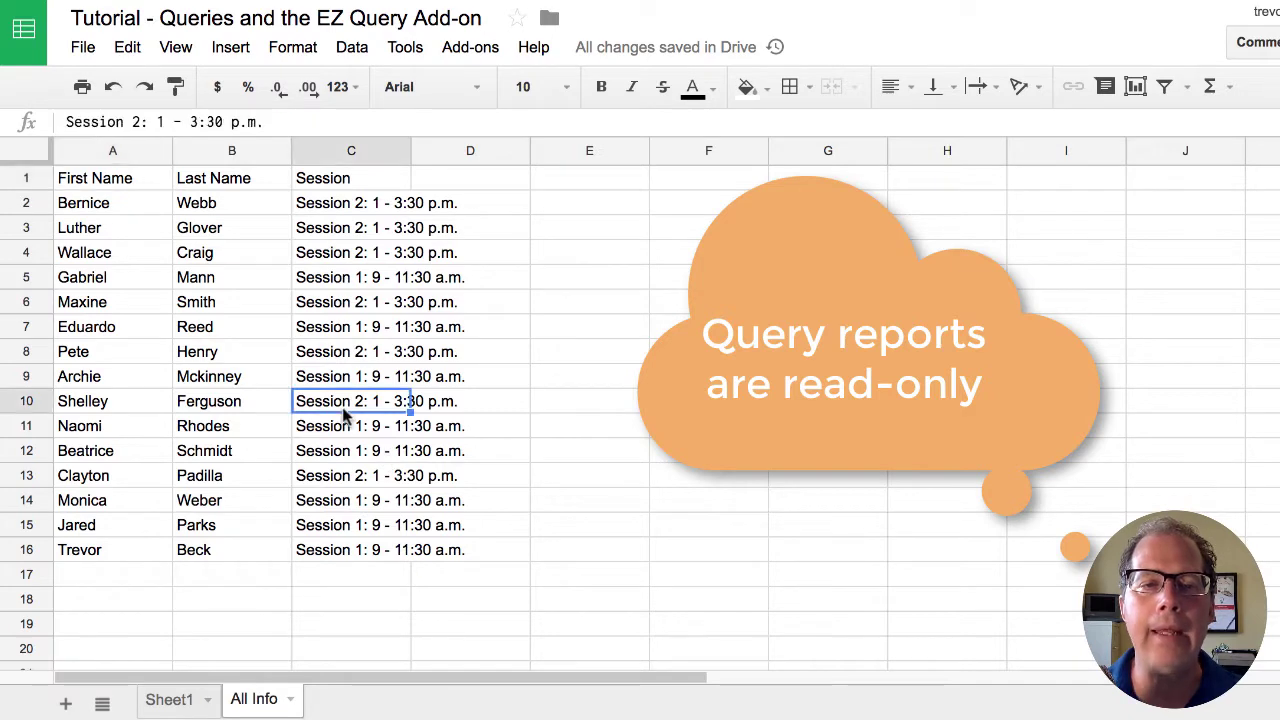
pyautogui.write('retert')
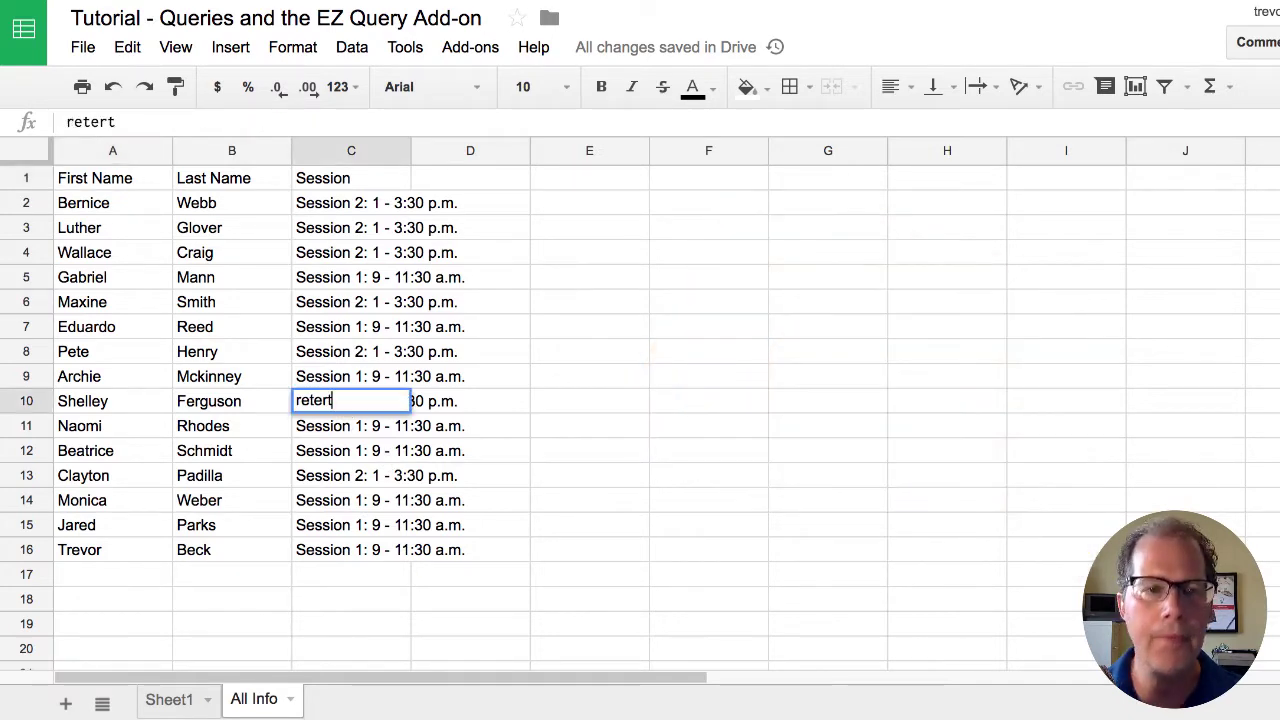
pyautogui.press('Return')
pyautogui.moveTo(130, 188)
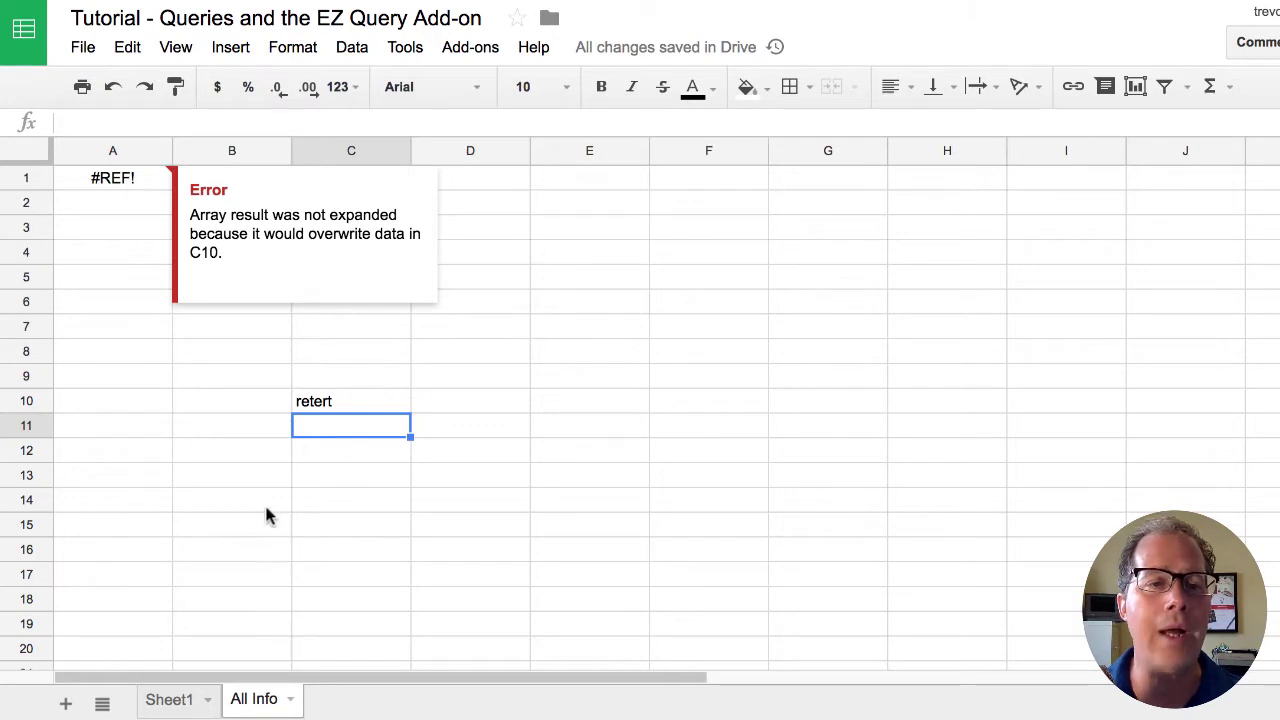
pyautogui.click(331, 404)
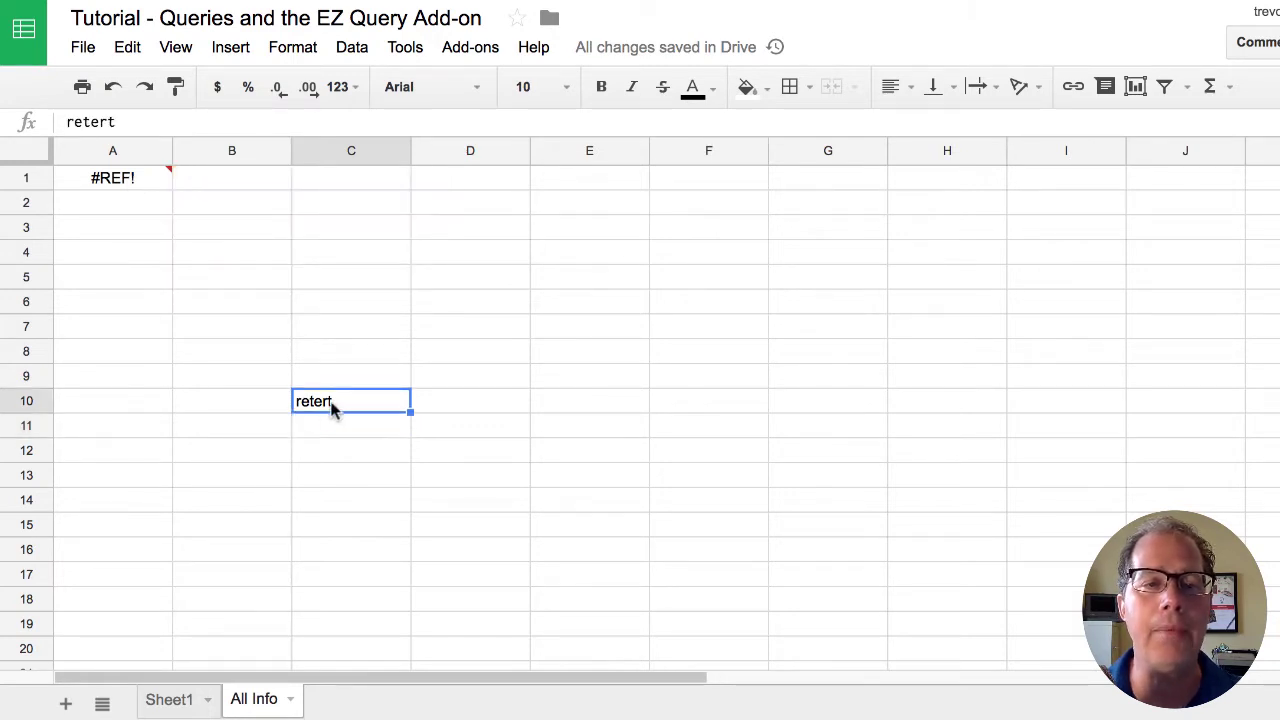
pyautogui.press('Delete')
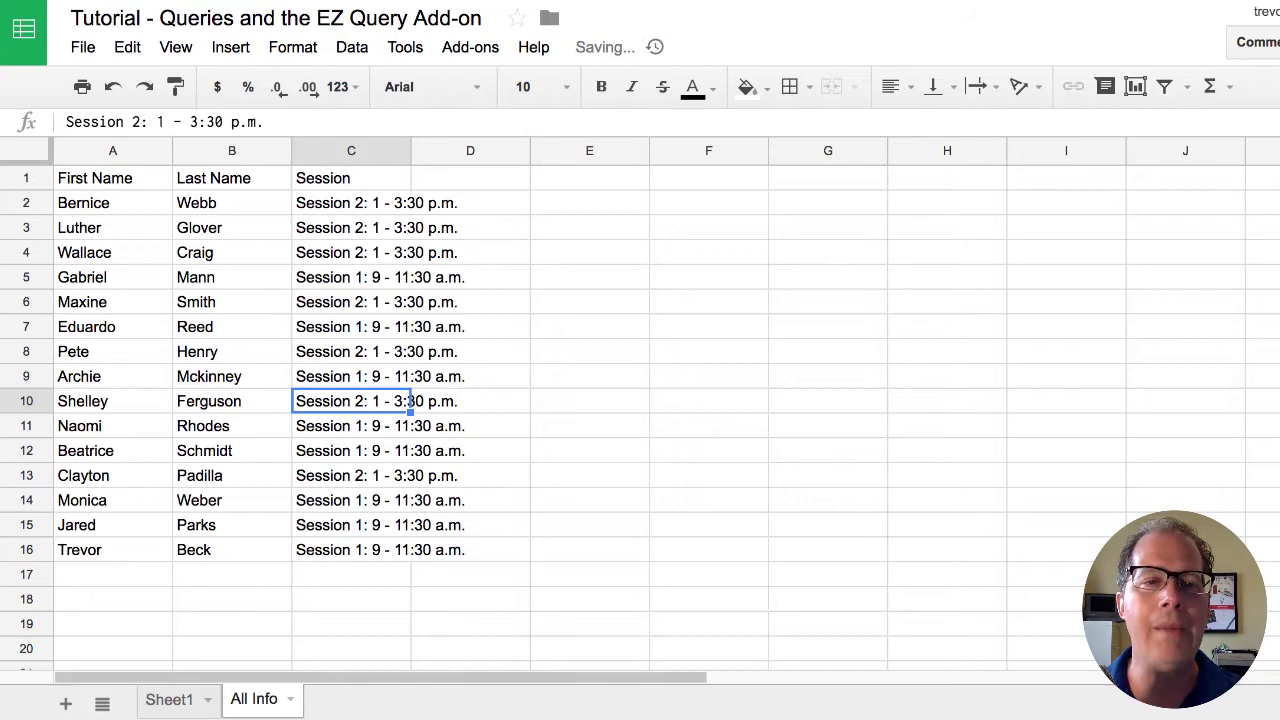
# - Delete the test registrant from Sheet1 C16:E16 and confirm All Info shows 14 registrants
pyautogui.click(165, 705)
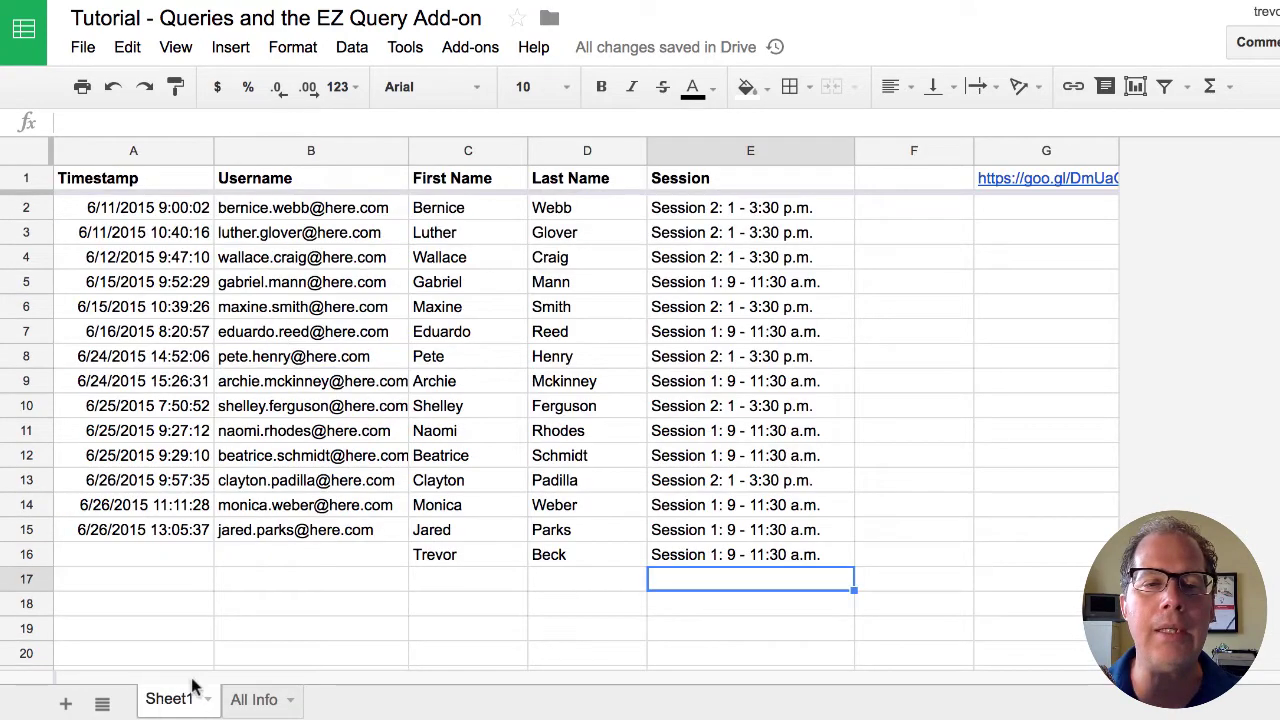
pyautogui.click(420, 557)
pyautogui.keyDown('shift'); pyautogui.click(680, 560); pyautogui.keyUp('shift')
pyautogui.press('Delete')
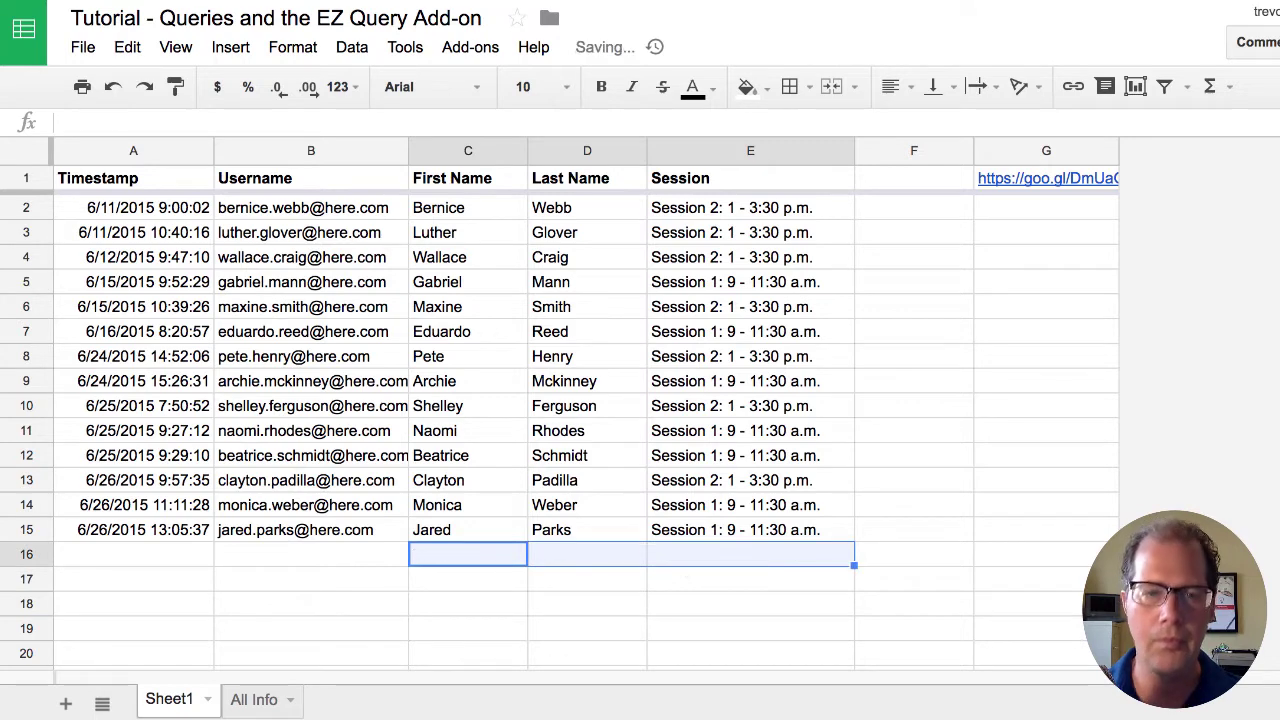
pyautogui.click(258, 700)
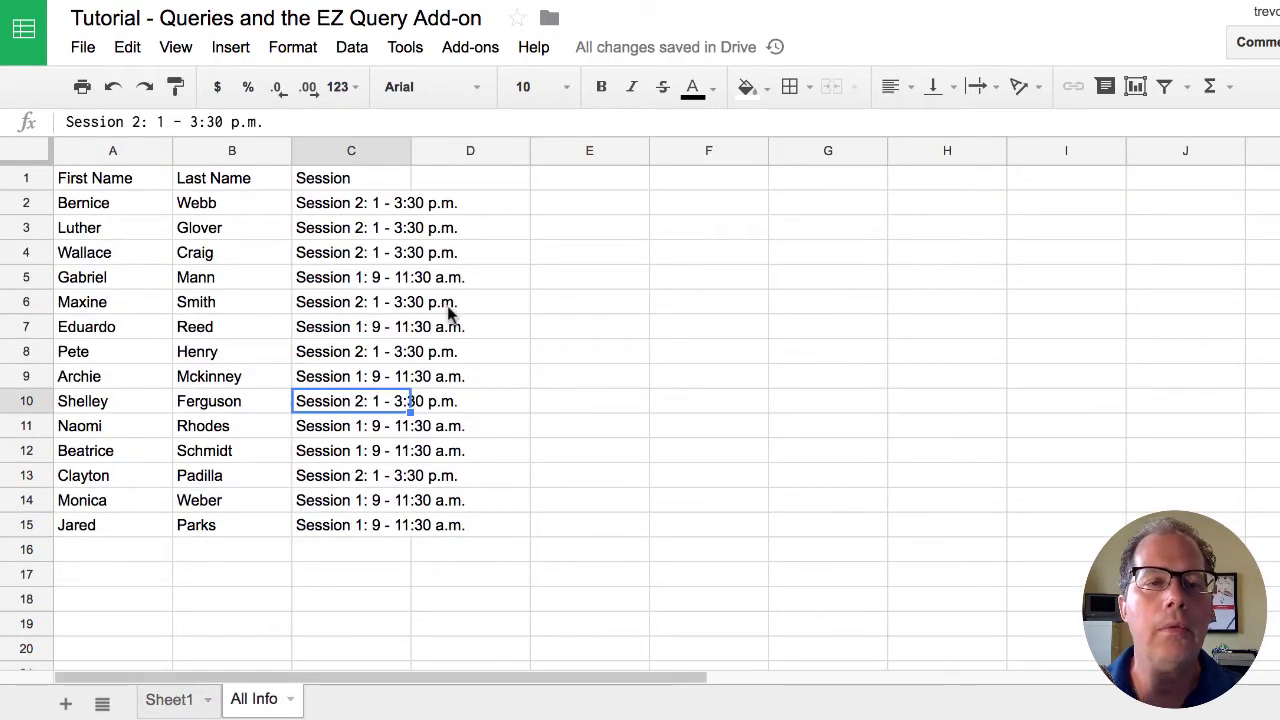
# - Change the All Info query's select clause to 'Select D,C,E' so Last Name comes first
pyautogui.click(115, 178)
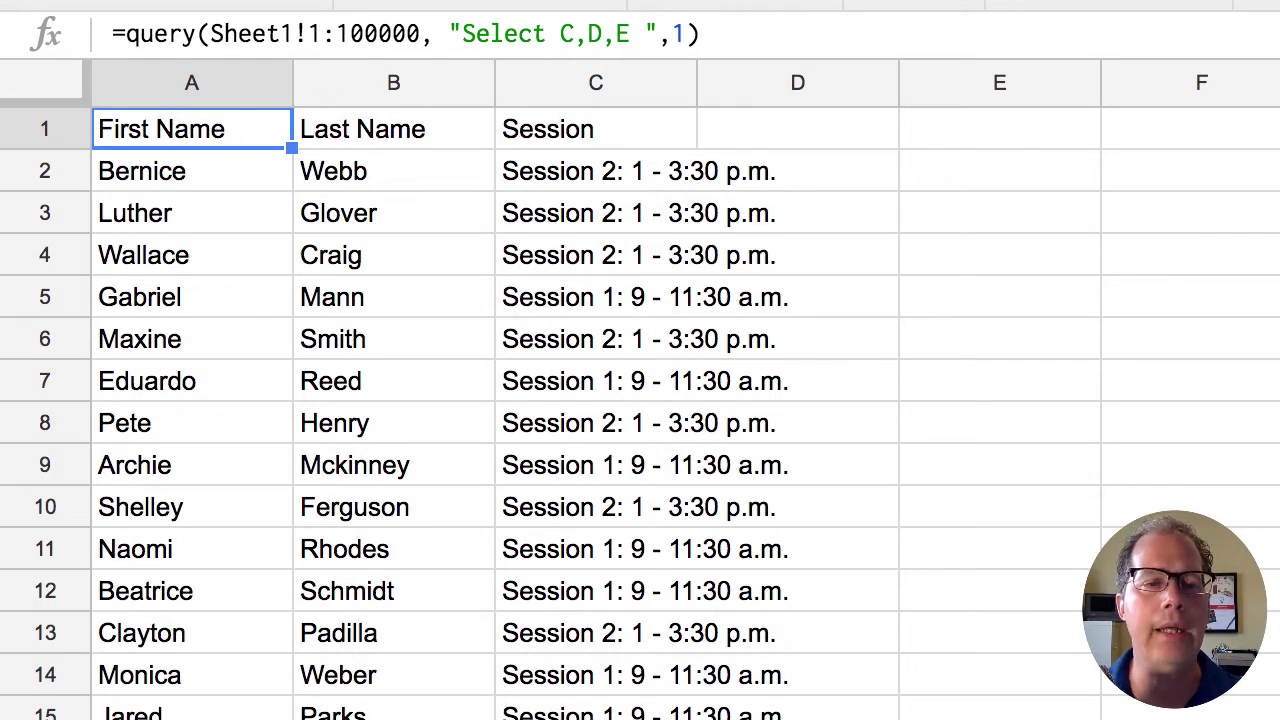
pyautogui.hotkey('ctrl', 'shift', 'pageup')
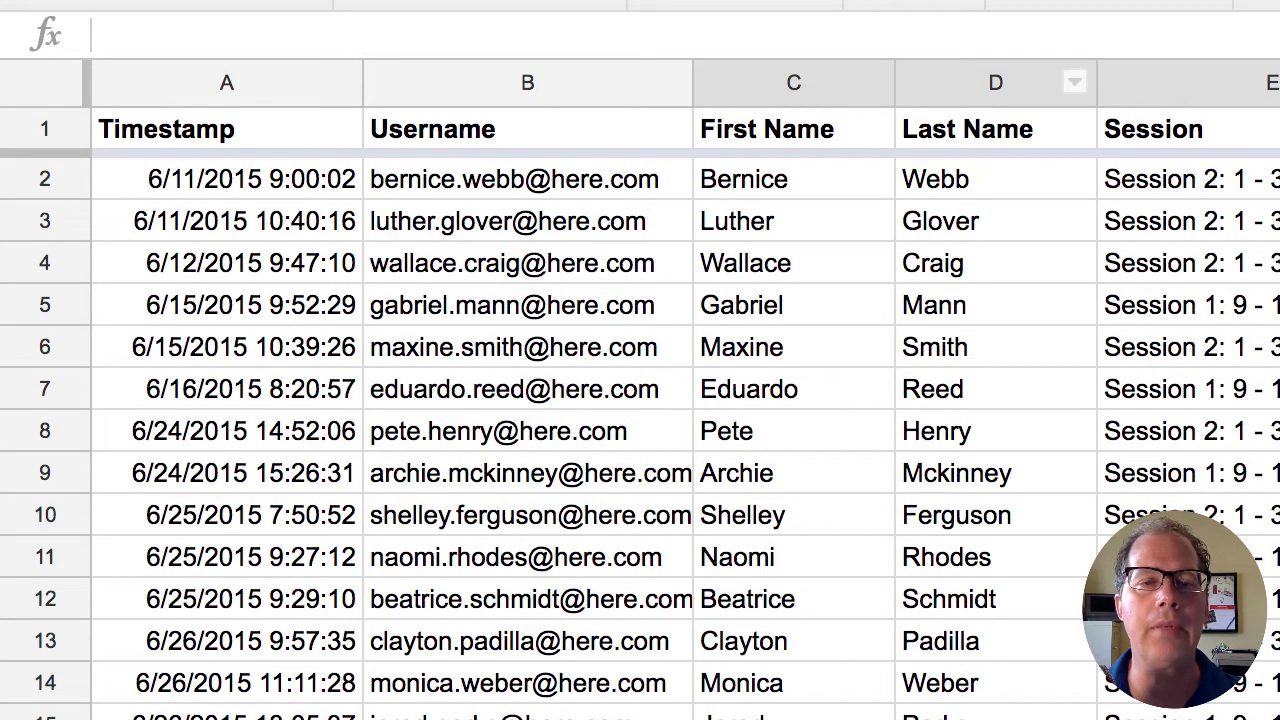
pyautogui.hotkey('ctrl', 'shift', 'pagedown')
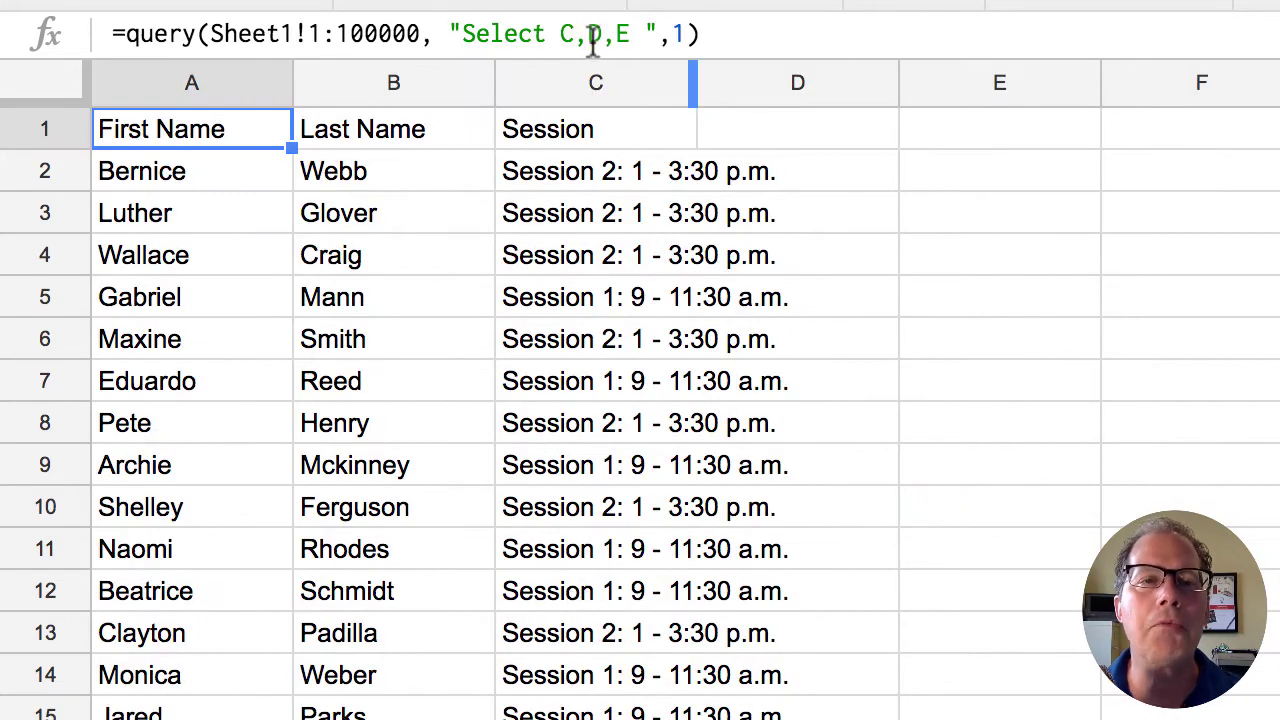
pyautogui.moveTo(601, 38); pyautogui.dragTo(563, 40)
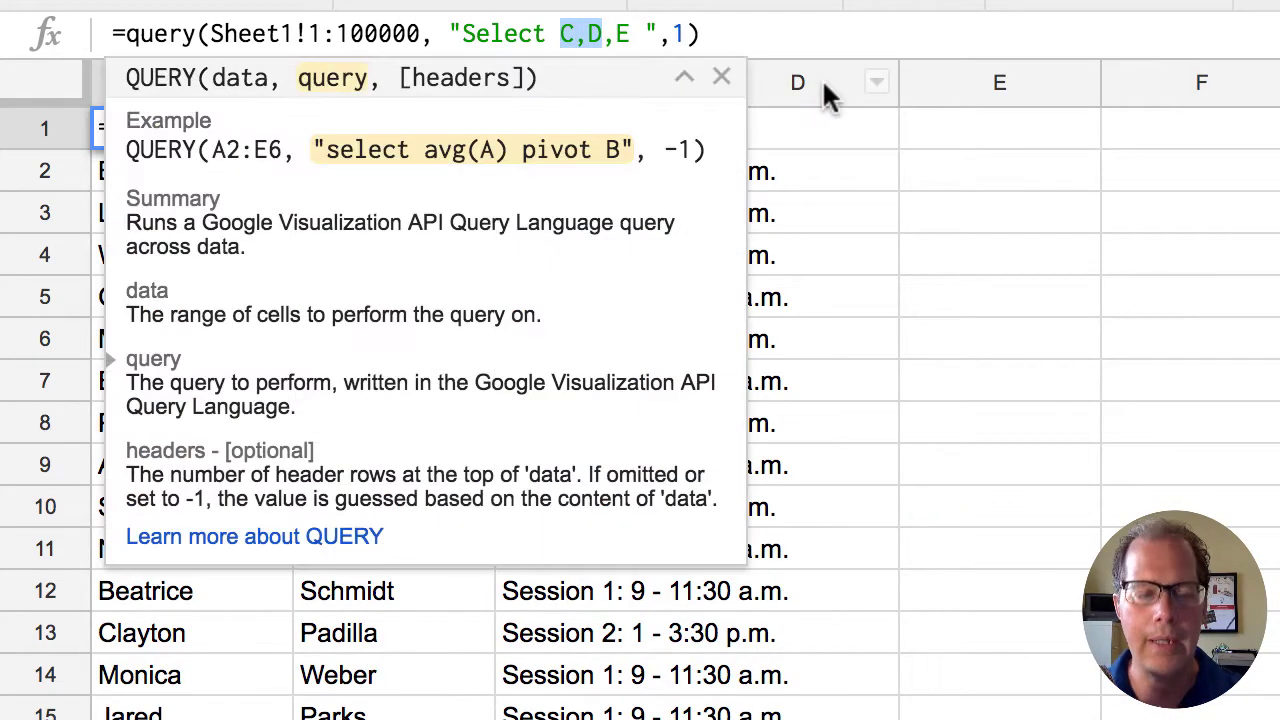
pyautogui.write('D.c')
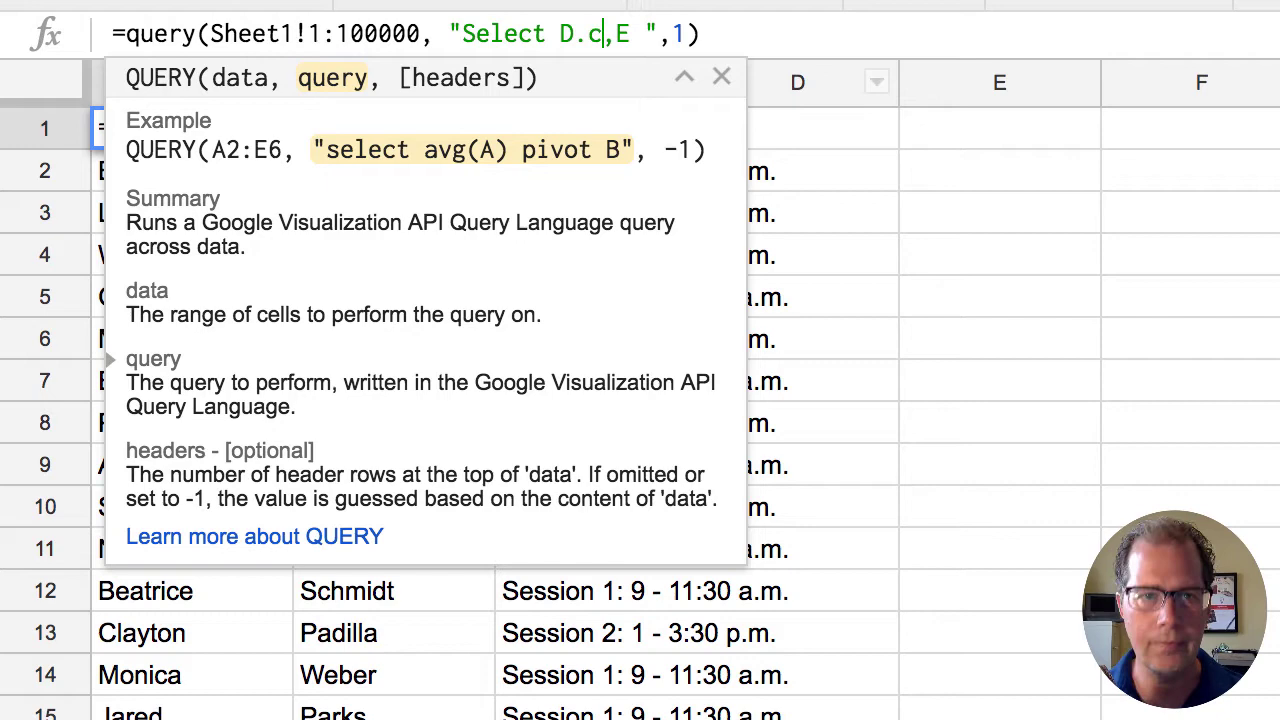
pyautogui.press('BackSpace')
pyautogui.press('BackSpace')
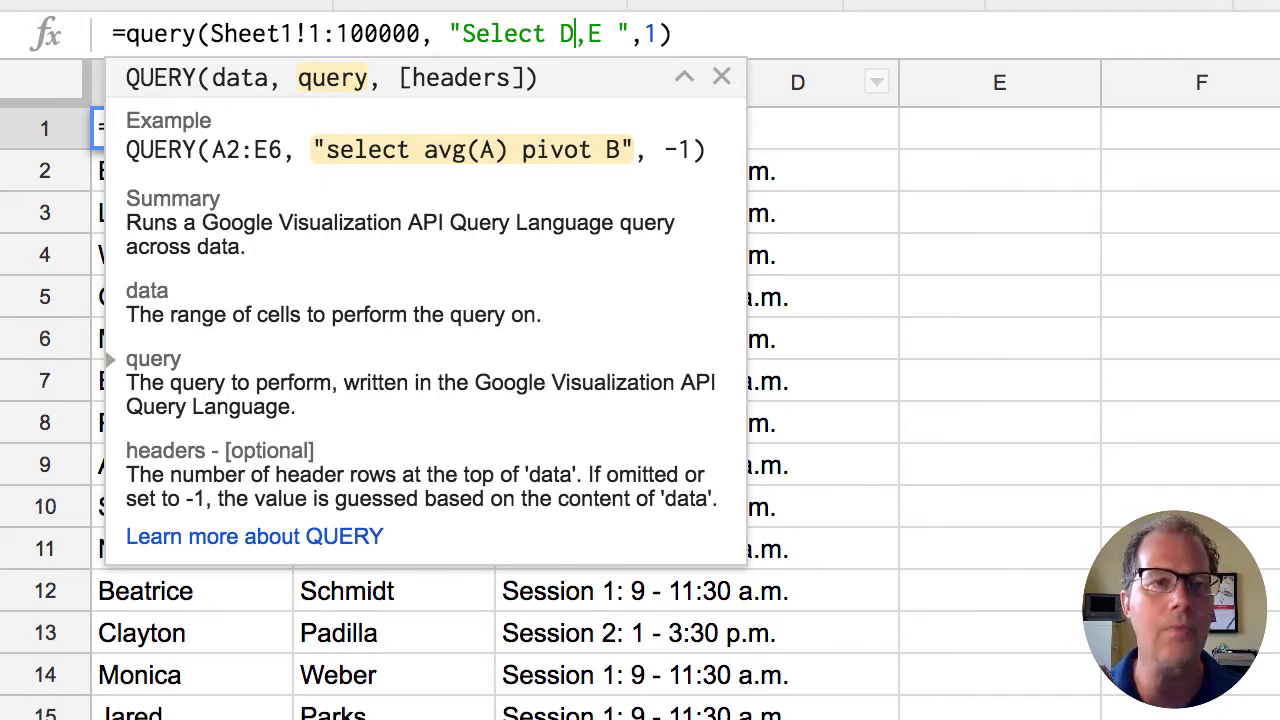
pyautogui.write(',C')
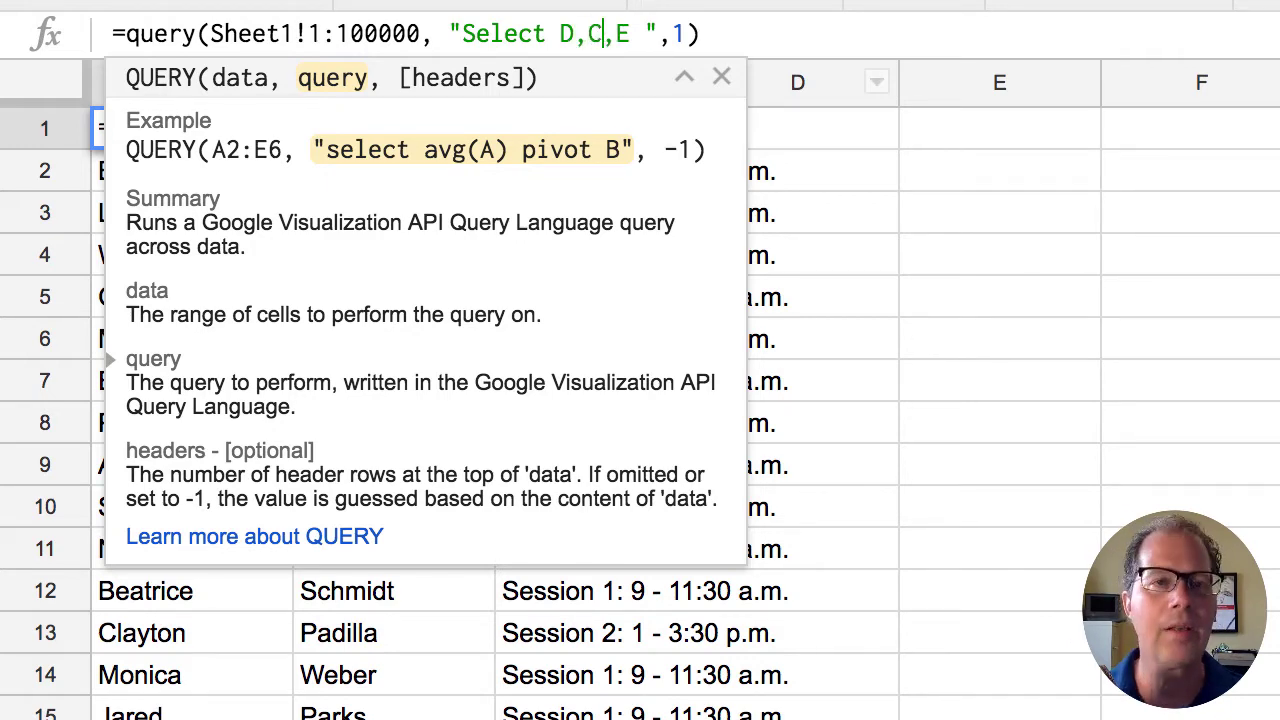
pyautogui.press('Return')
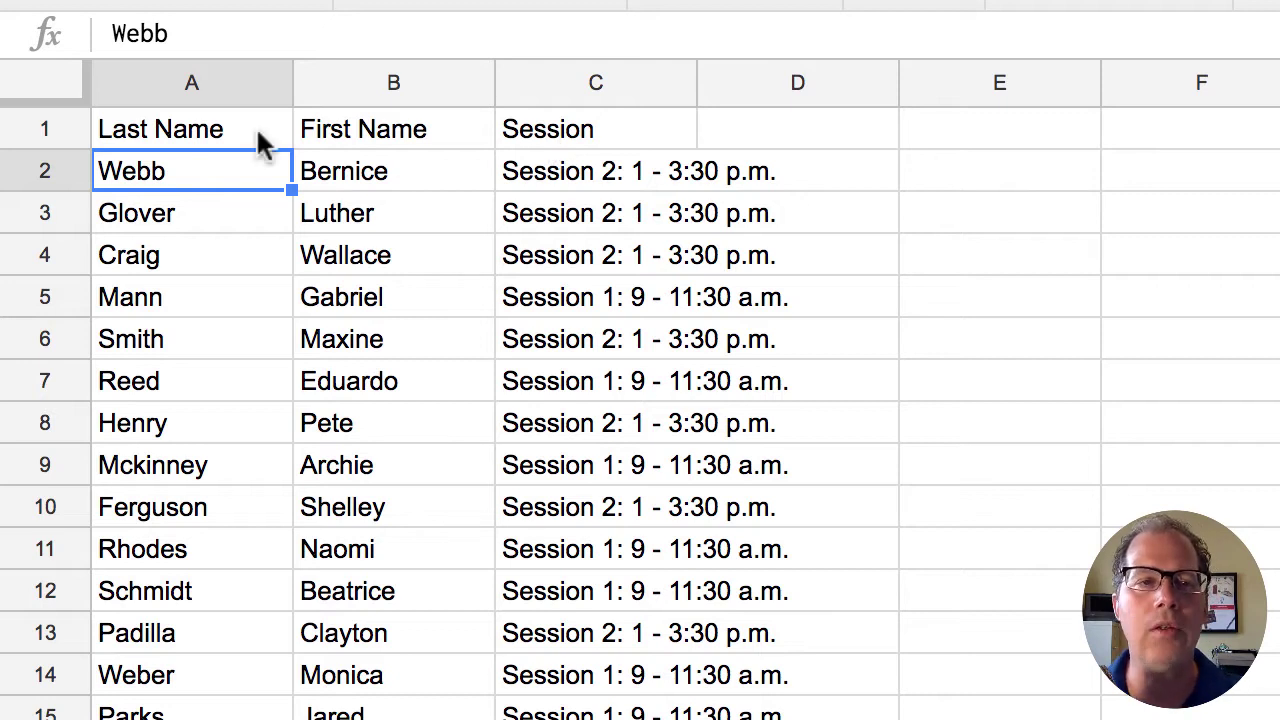
pyautogui.click(222, 132)
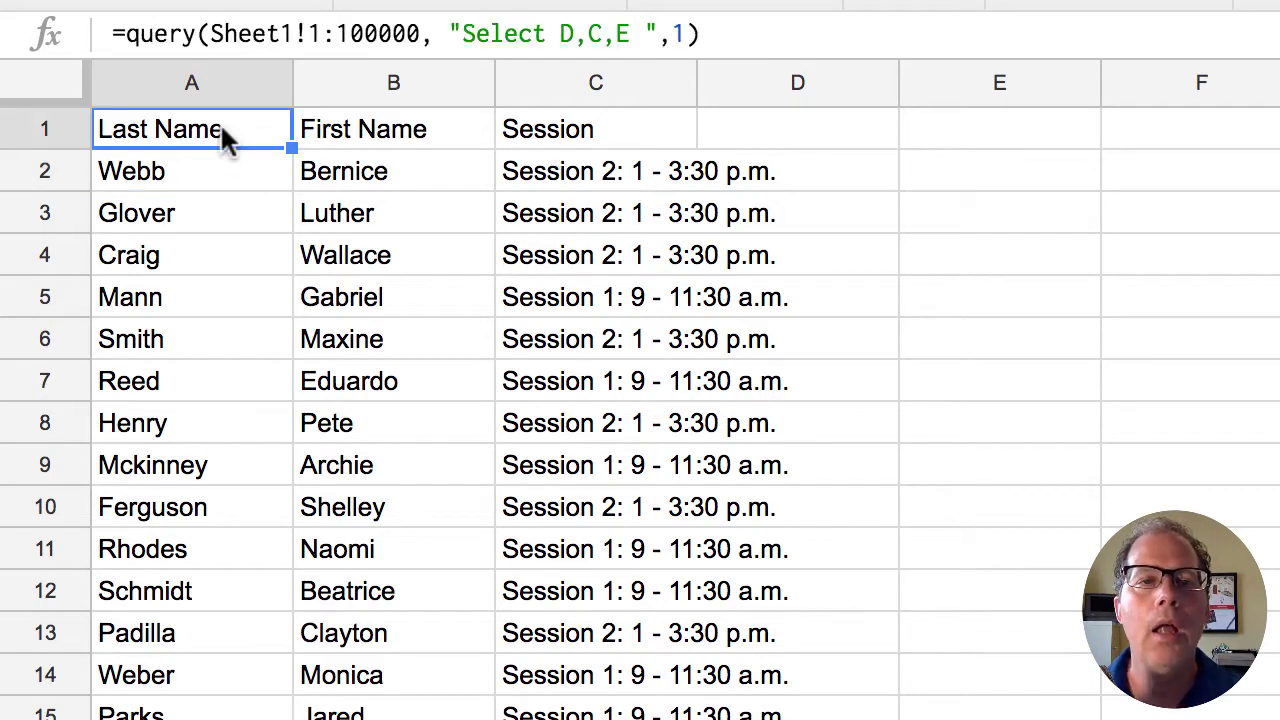
pyautogui.click(634, 30)
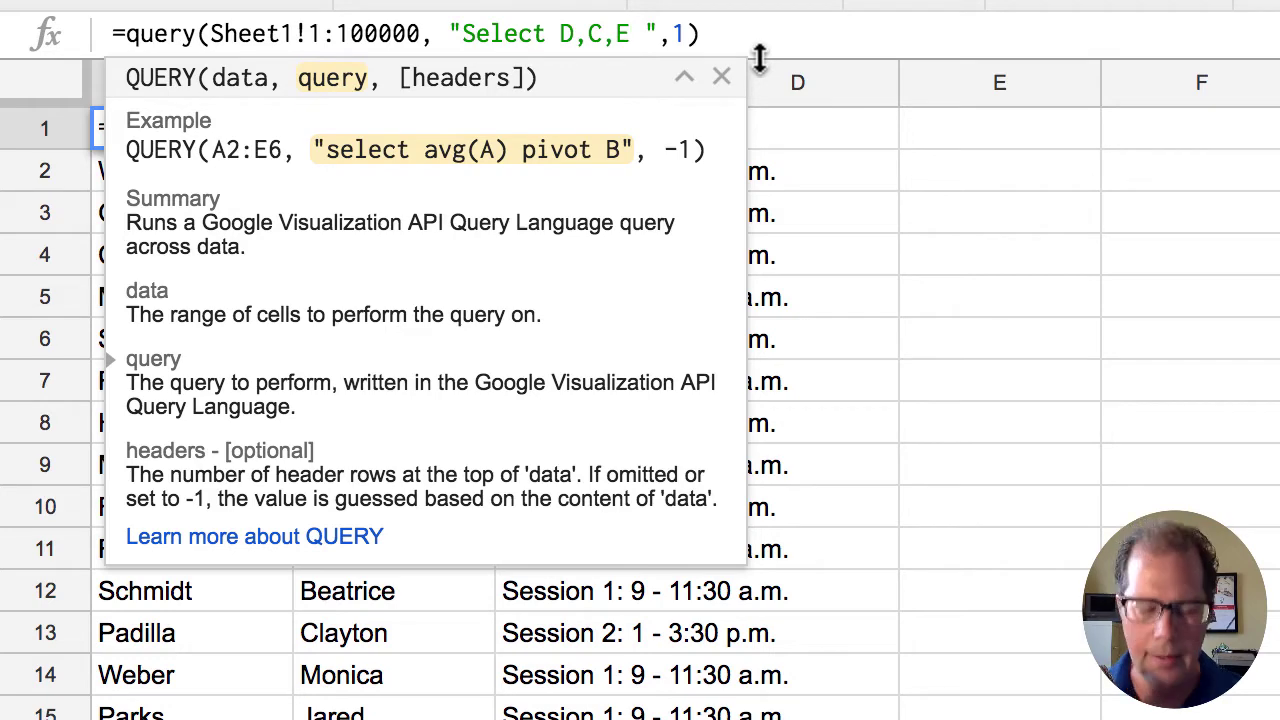
# - Append 'Order by E' to the All Info query's select string
pyautogui.click(904, 172)
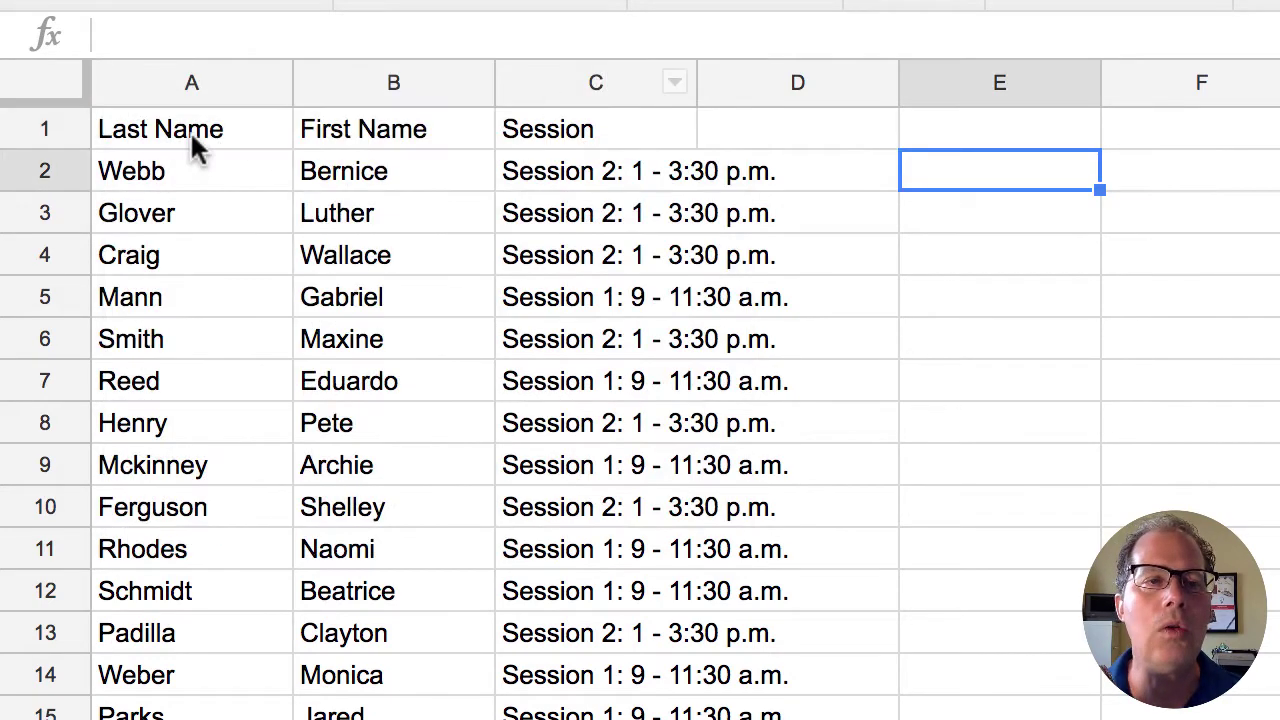
pyautogui.click(196, 140)
pyautogui.click(626, 32)
pyautogui.write('O')
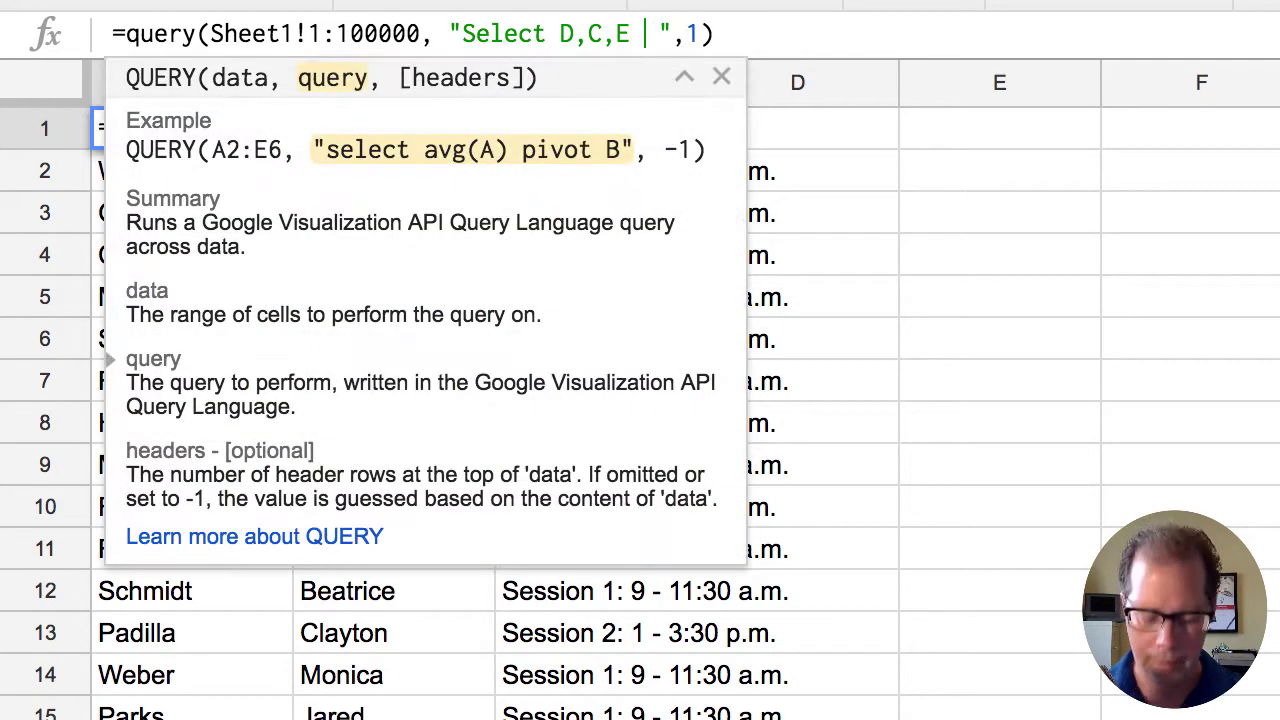
pyautogui.write('rder ')
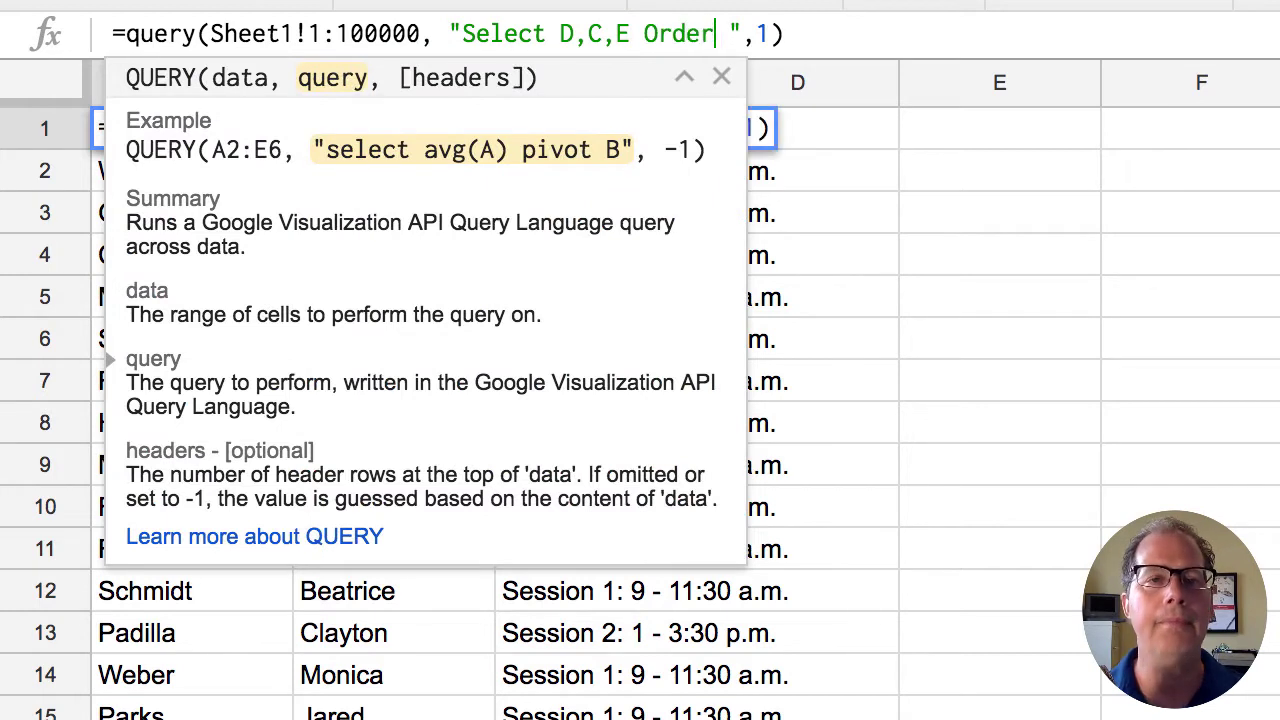
pyautogui.write('by  ')
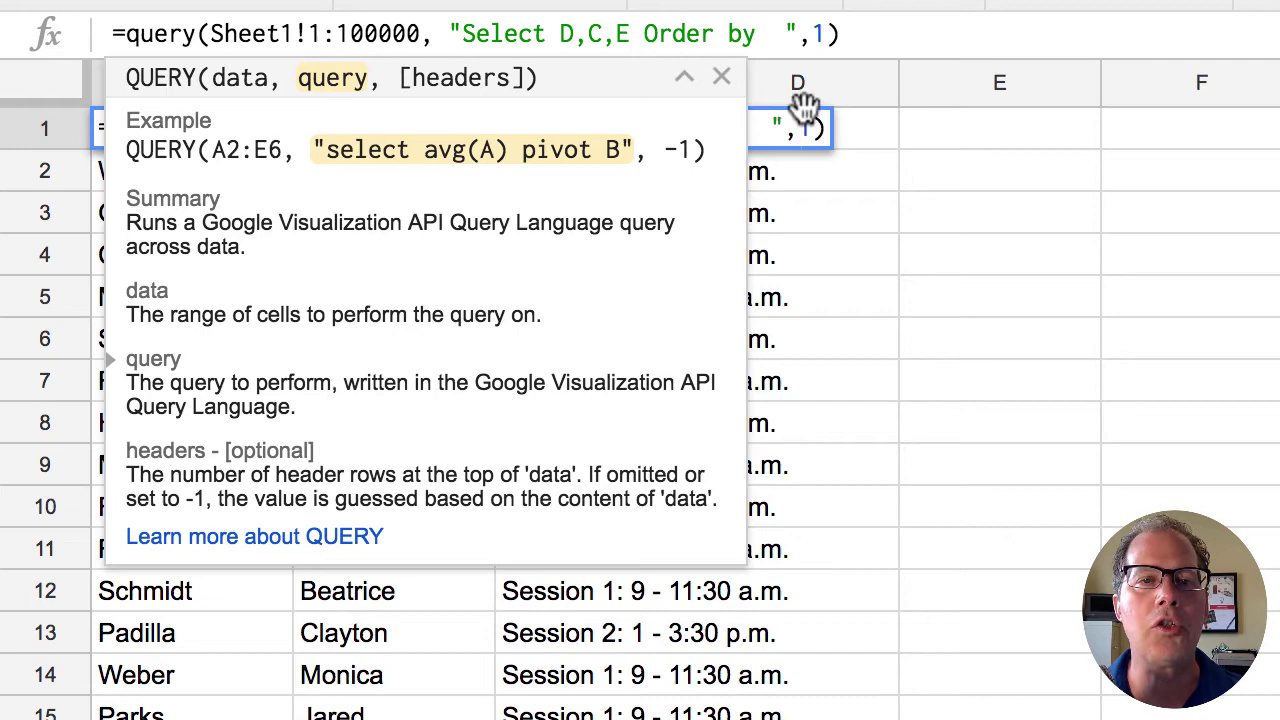
pyautogui.write('E')
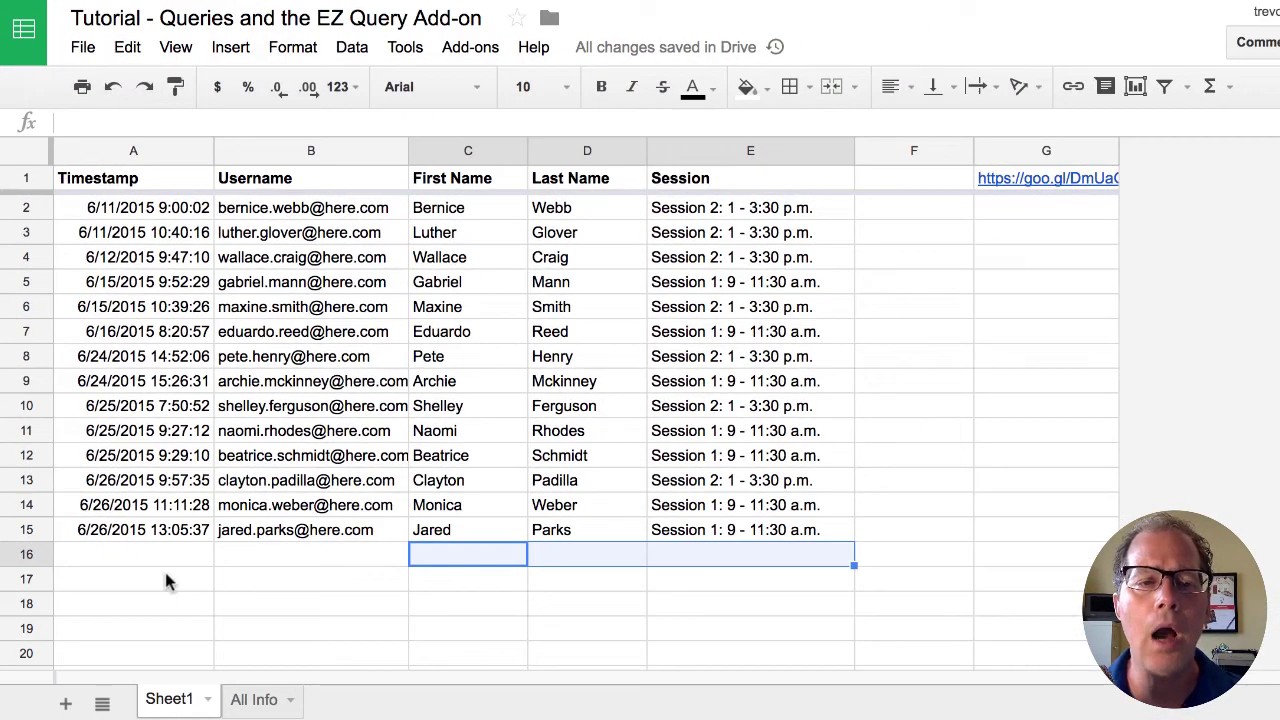
# - Scroll Sheet1 down past the sign-up data to the empty rows below
pyautogui.click(165, 578)
pyautogui.scroll(-3, 443, 520)
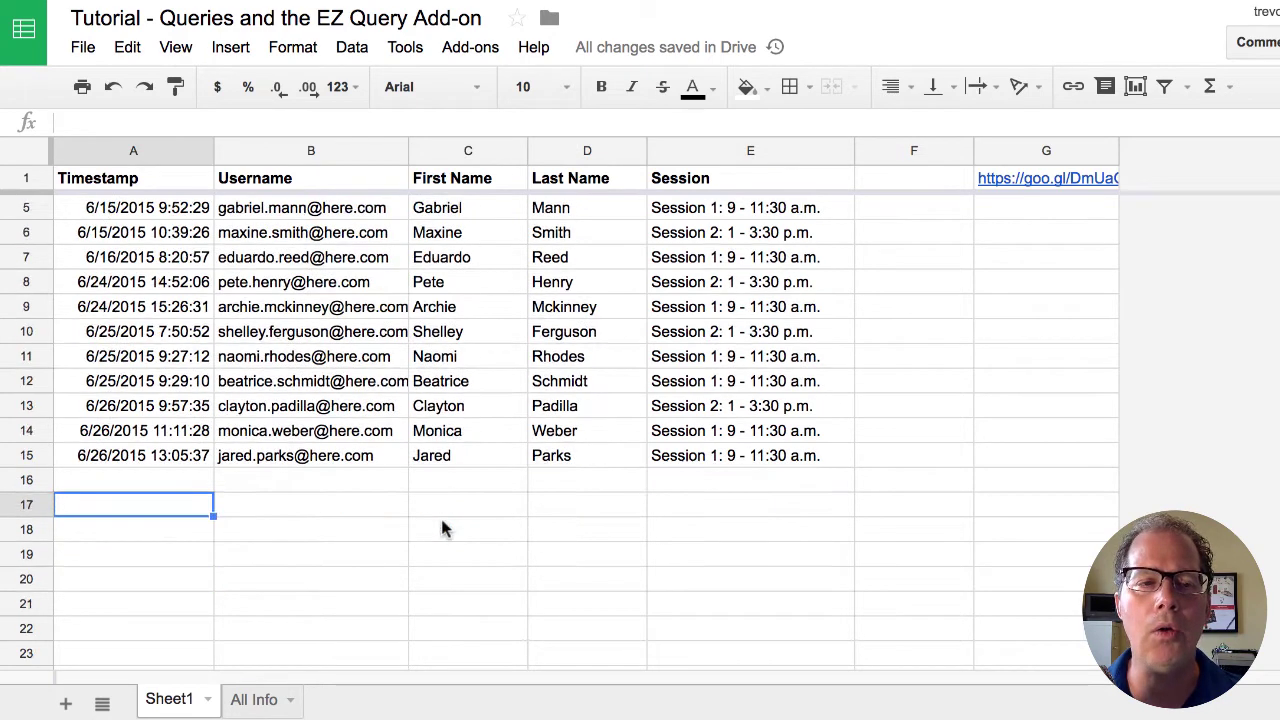
pyautogui.scroll(-5, 325, 531)
# - Crop Sheet1 to its data with the Crop Sheet add-on so it ends at row 15
pyautogui.scroll(5, 320, 531)
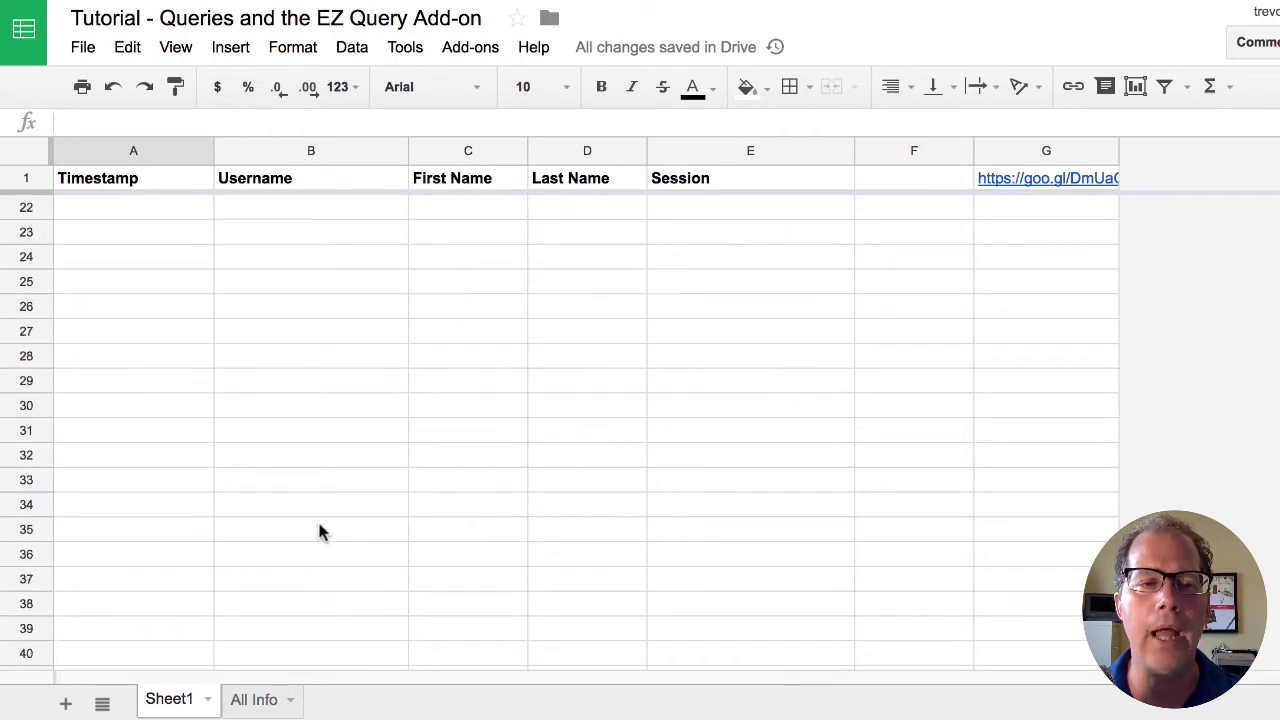
pyautogui.scroll(3, 320, 531)
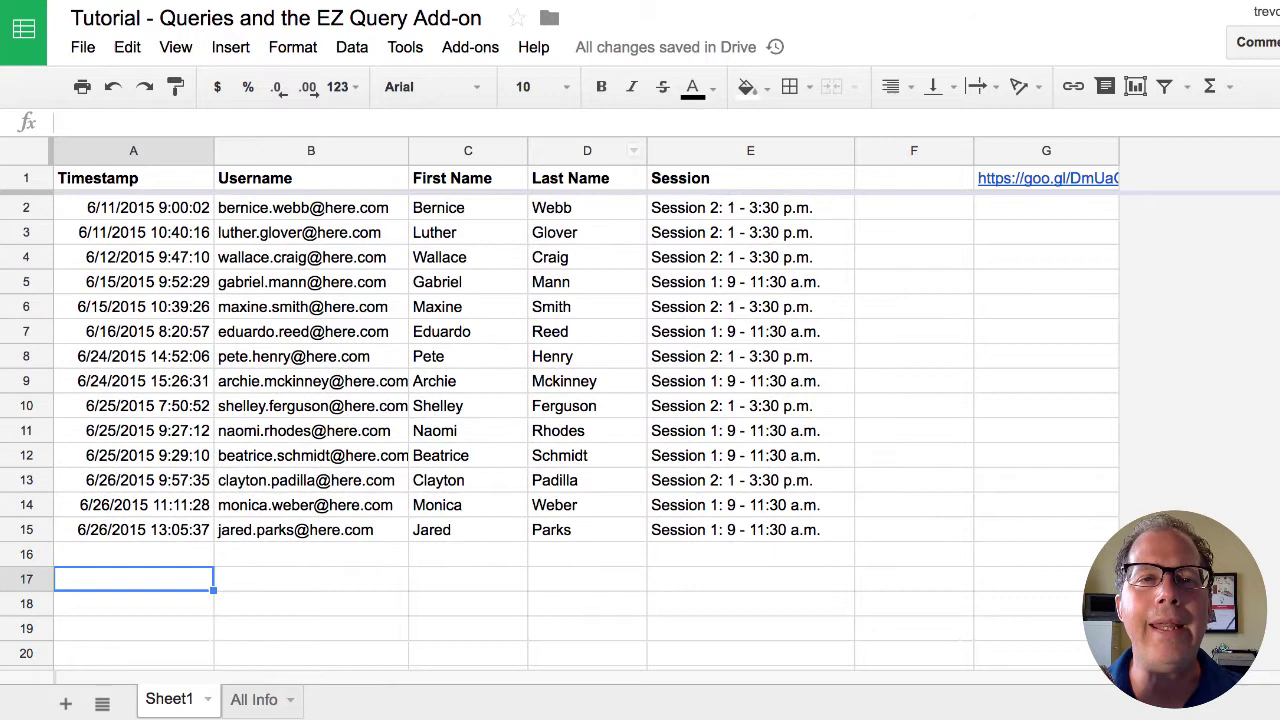
pyautogui.click(478, 52)
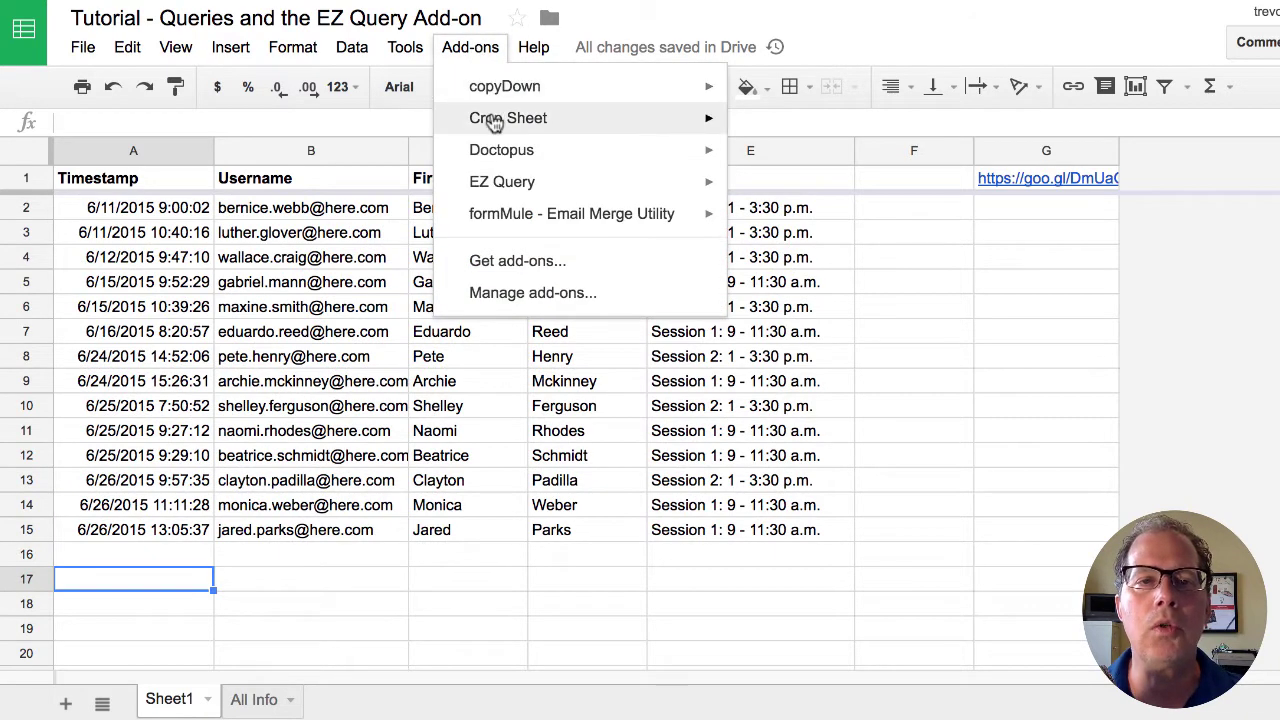
pyautogui.moveTo(493, 121)
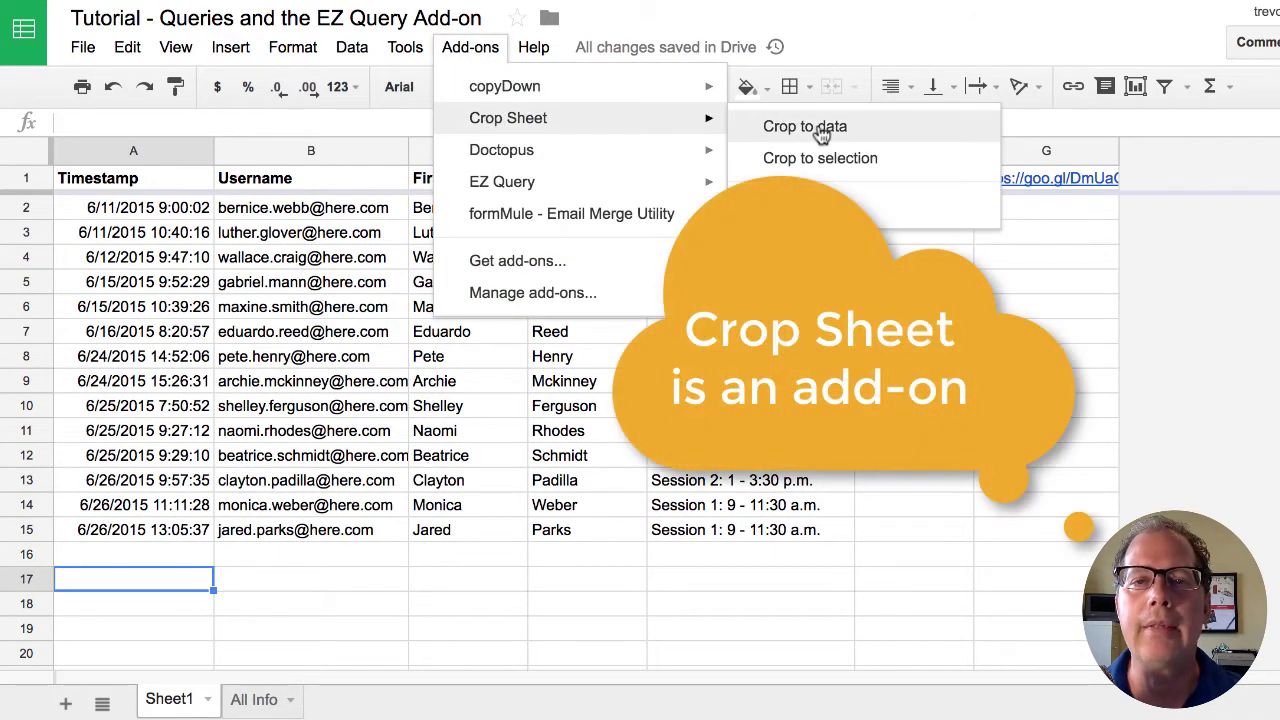
pyautogui.click(820, 130)
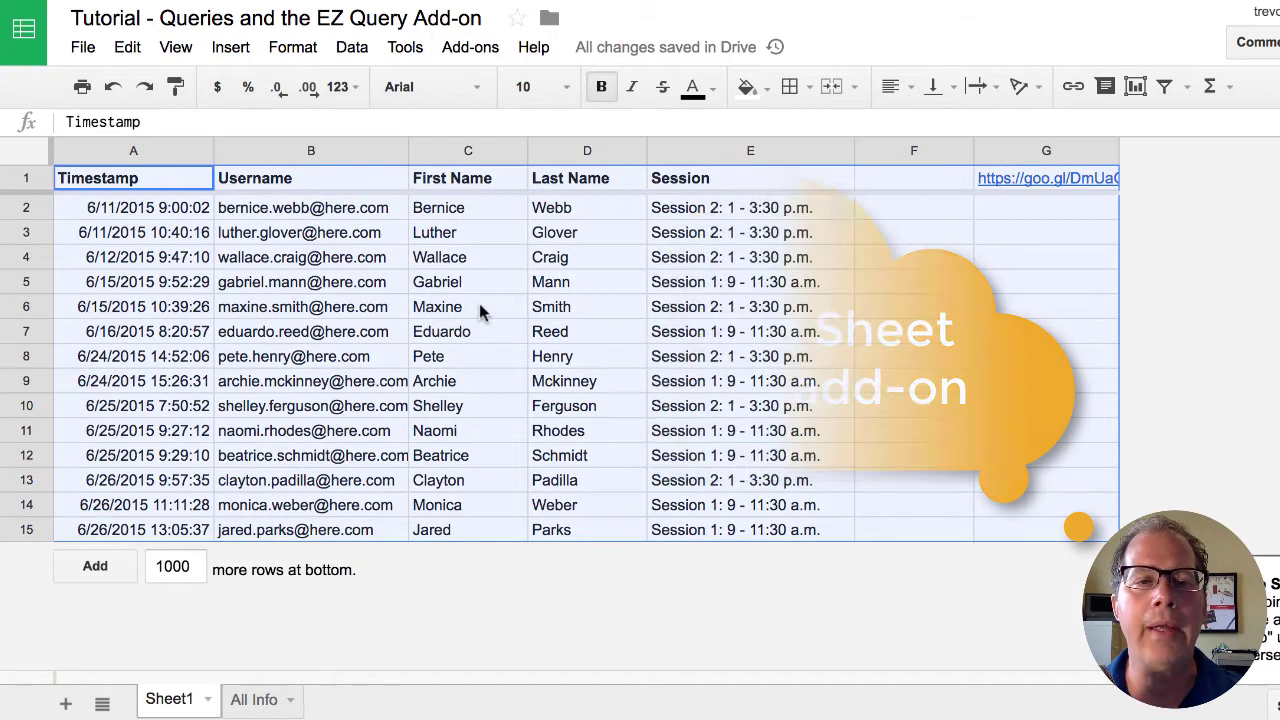
# - Add ',D' after 'Order by E' in the All Info query to sort by last name within session
pyautogui.click(256, 700)
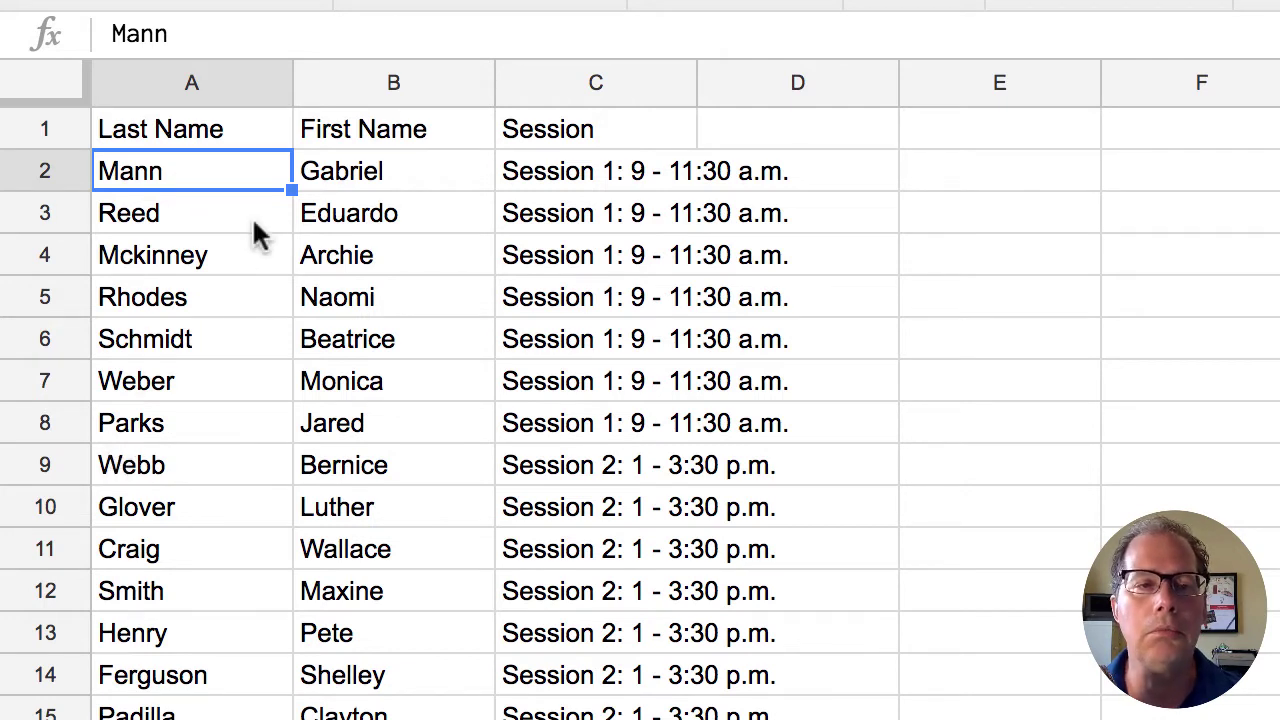
pyautogui.click(209, 129)
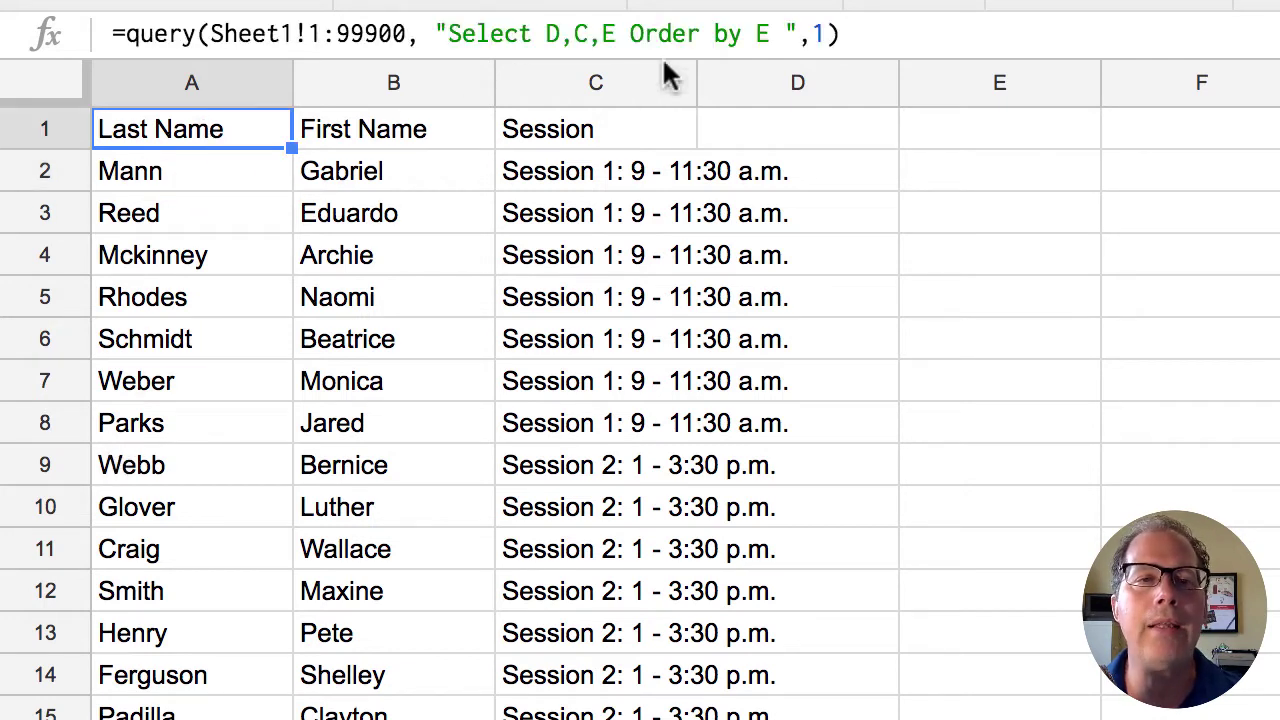
pyautogui.click(766, 34)
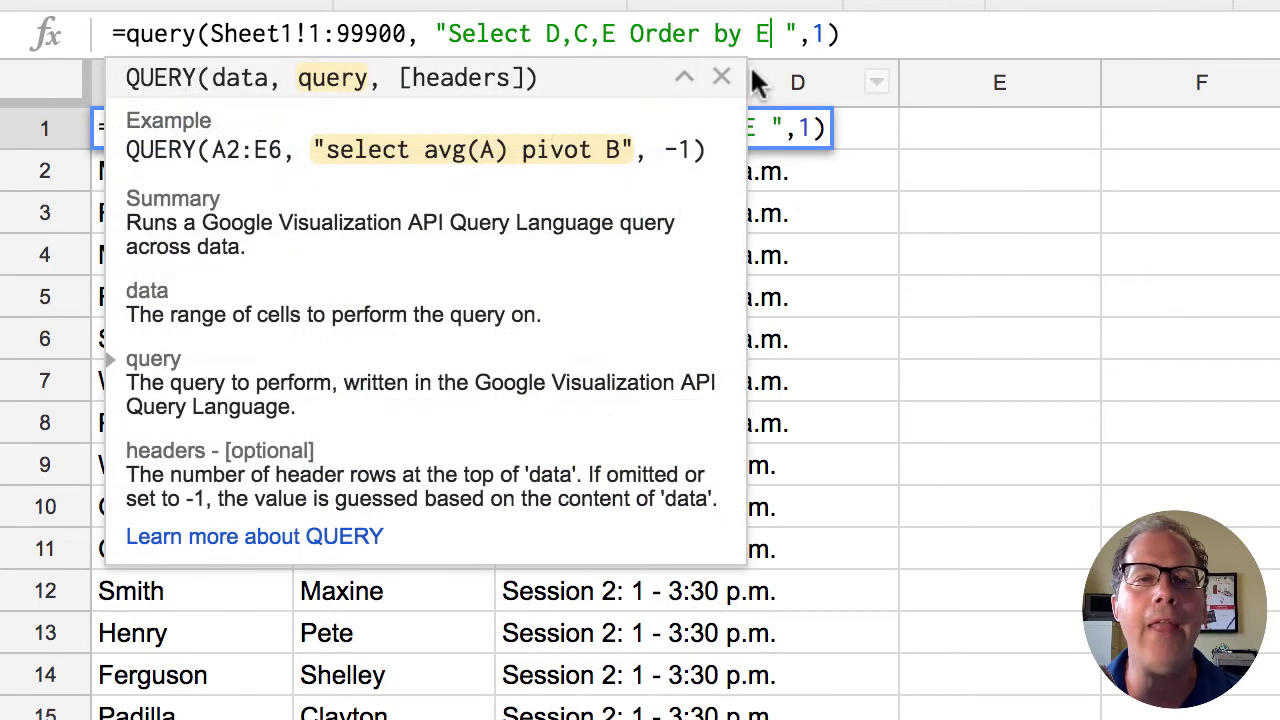
pyautogui.write(',')
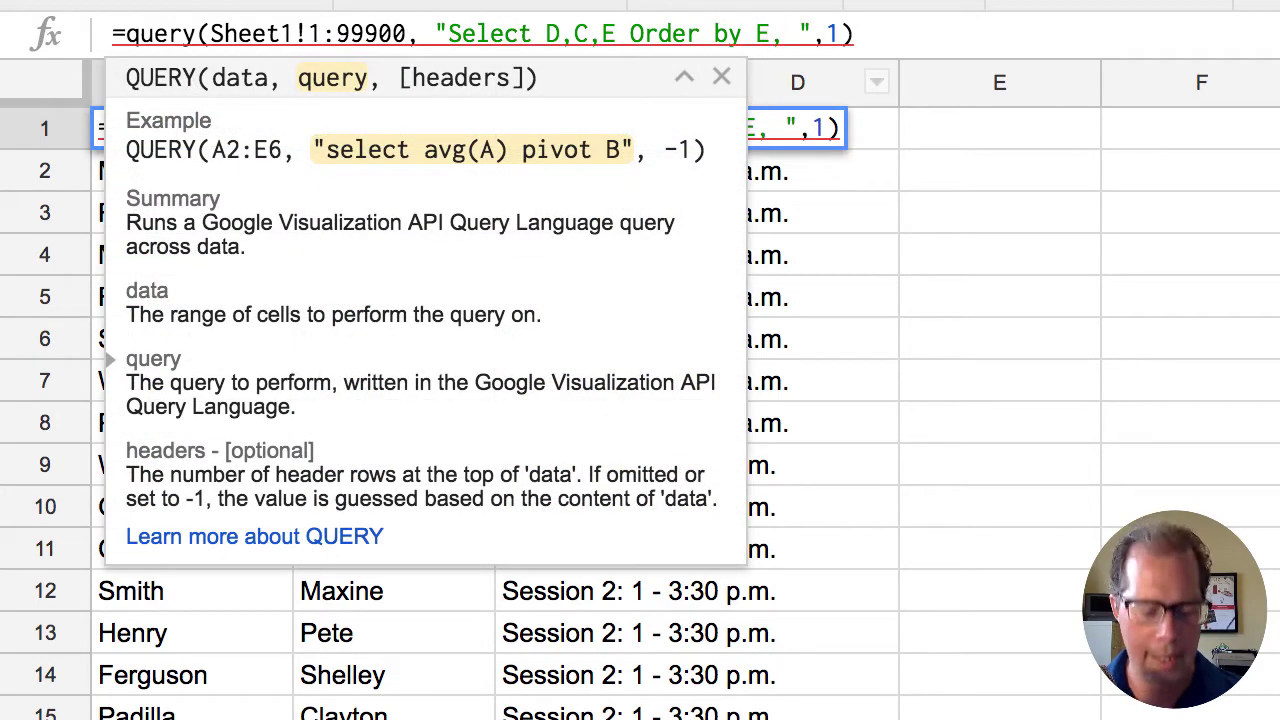
pyautogui.write('D')
pyautogui.press('Return')
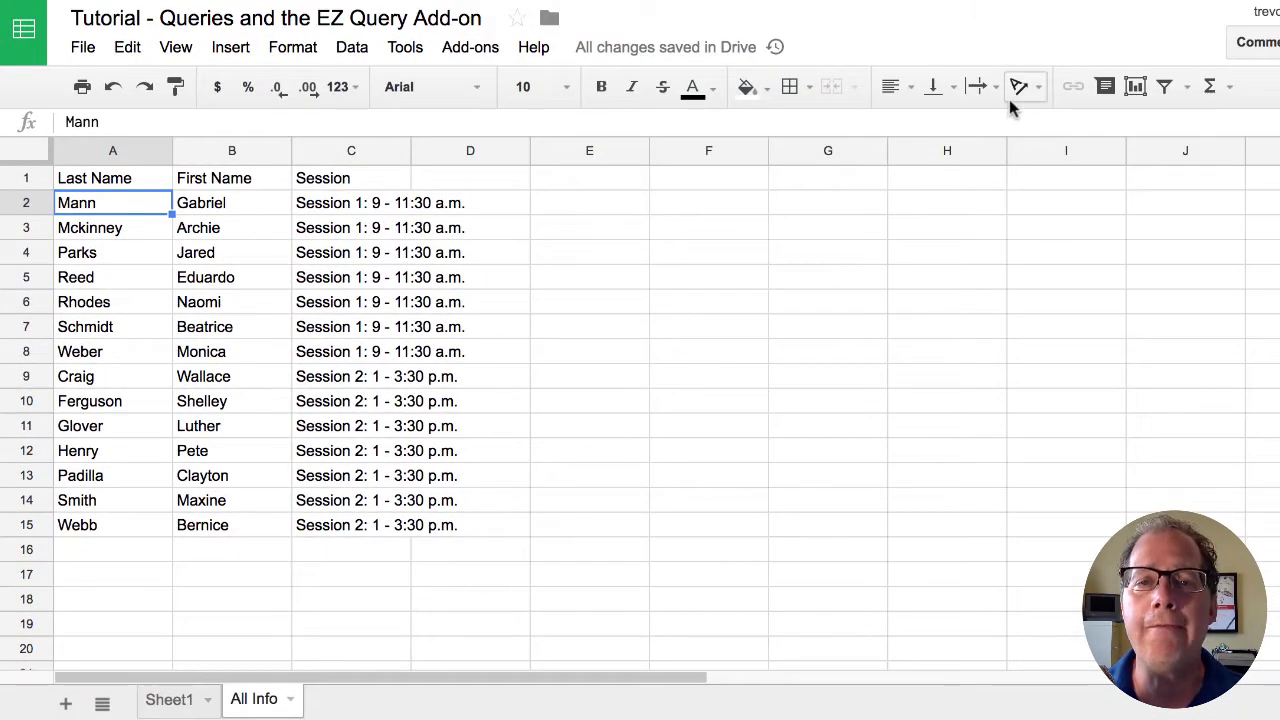
# - Filter the All Info results to Session 2 only, then turn the filter off again
pyautogui.click(1166, 87)
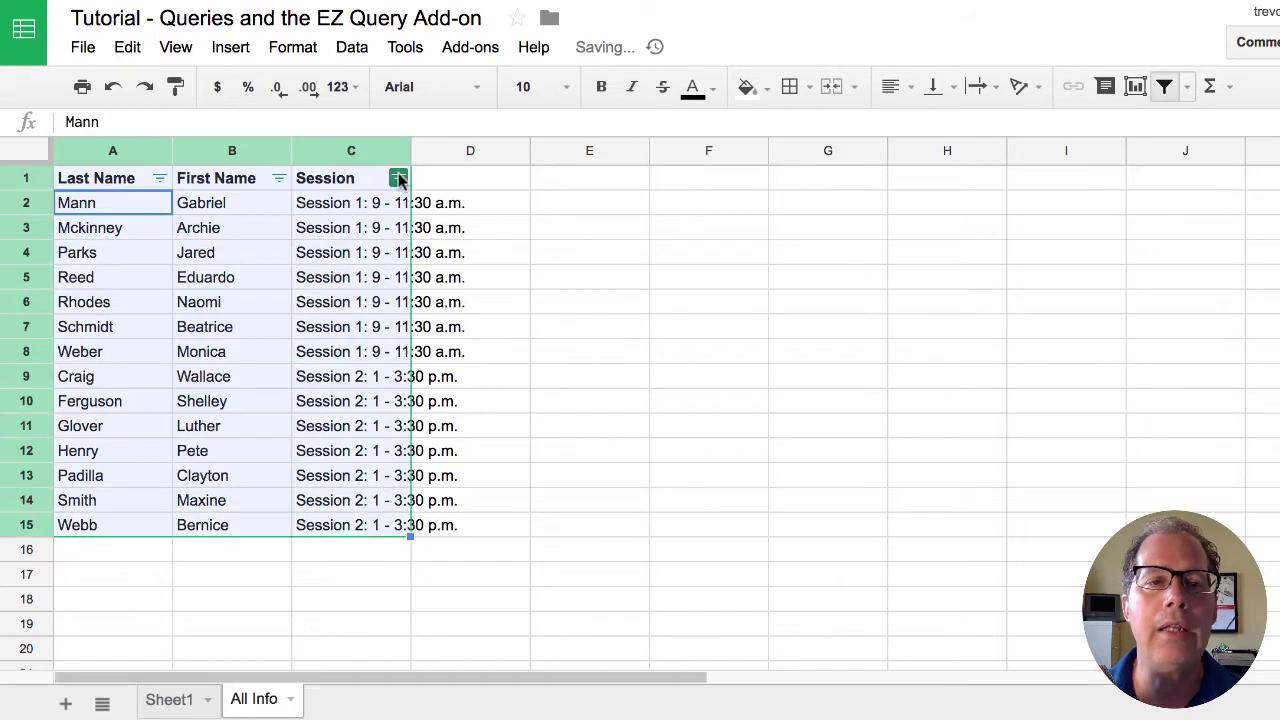
pyautogui.click(398, 178)
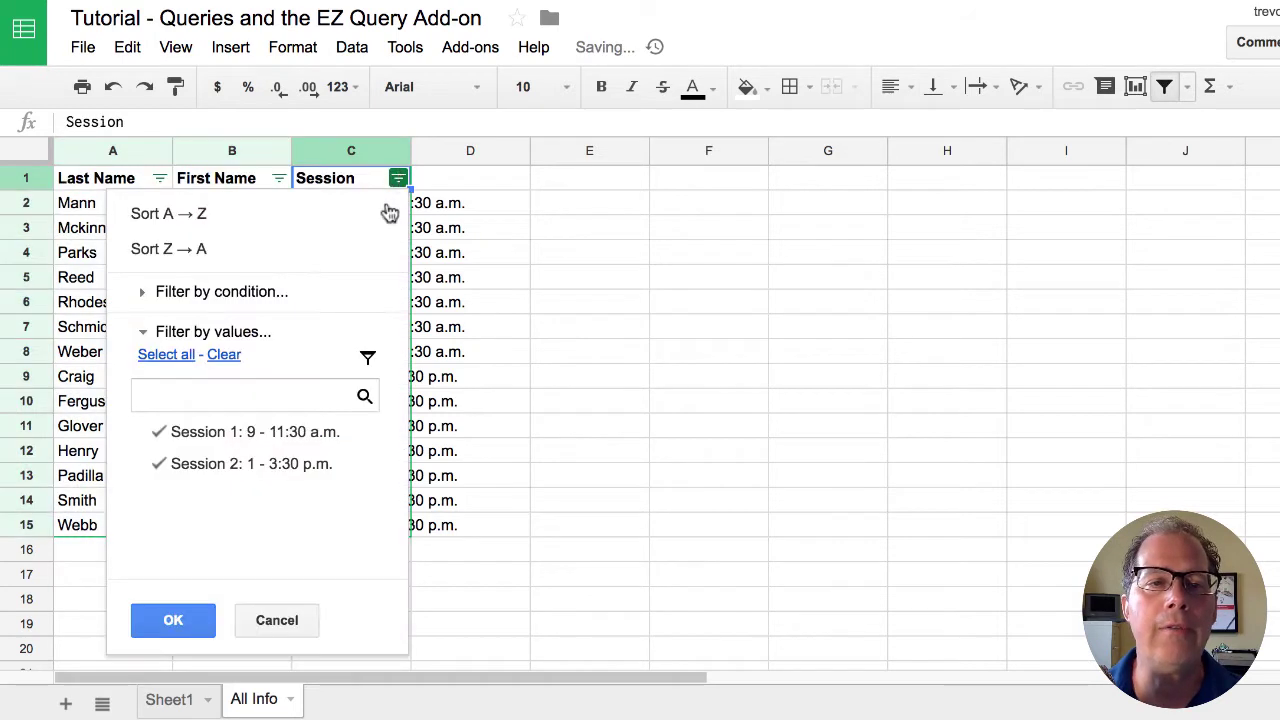
pyautogui.click(222, 356)
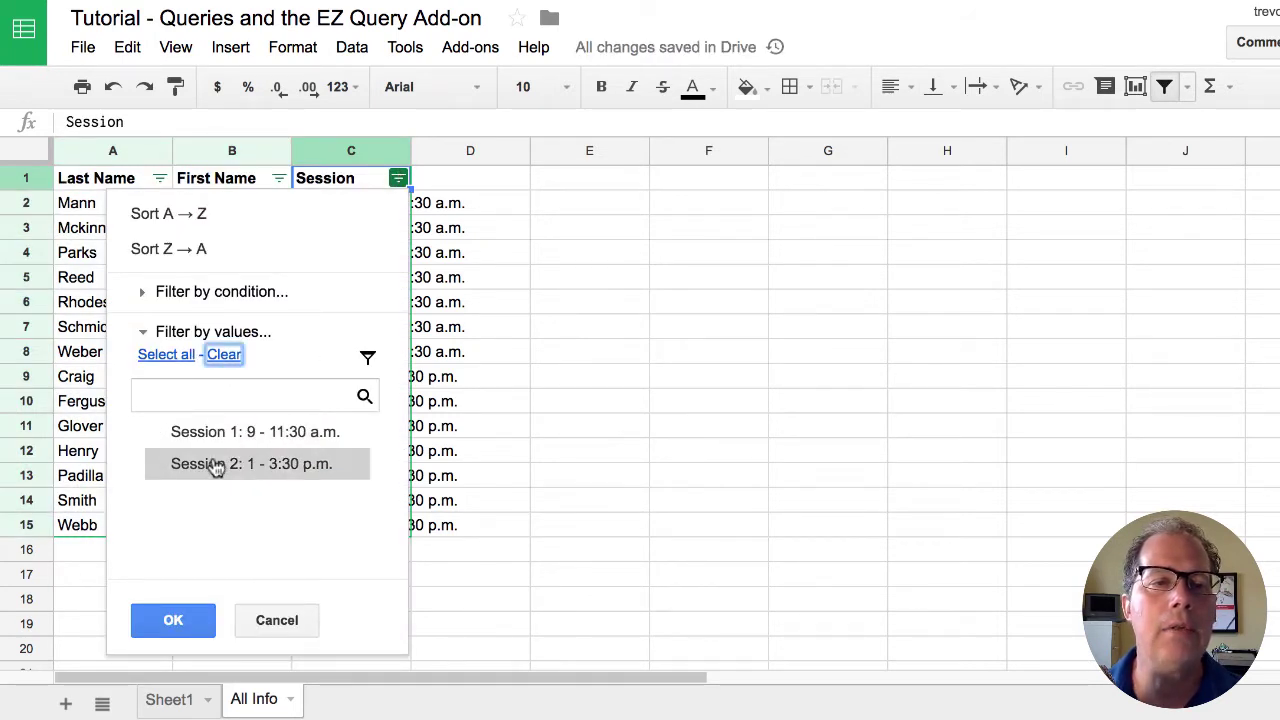
pyautogui.click(214, 463)
pyautogui.click(165, 614)
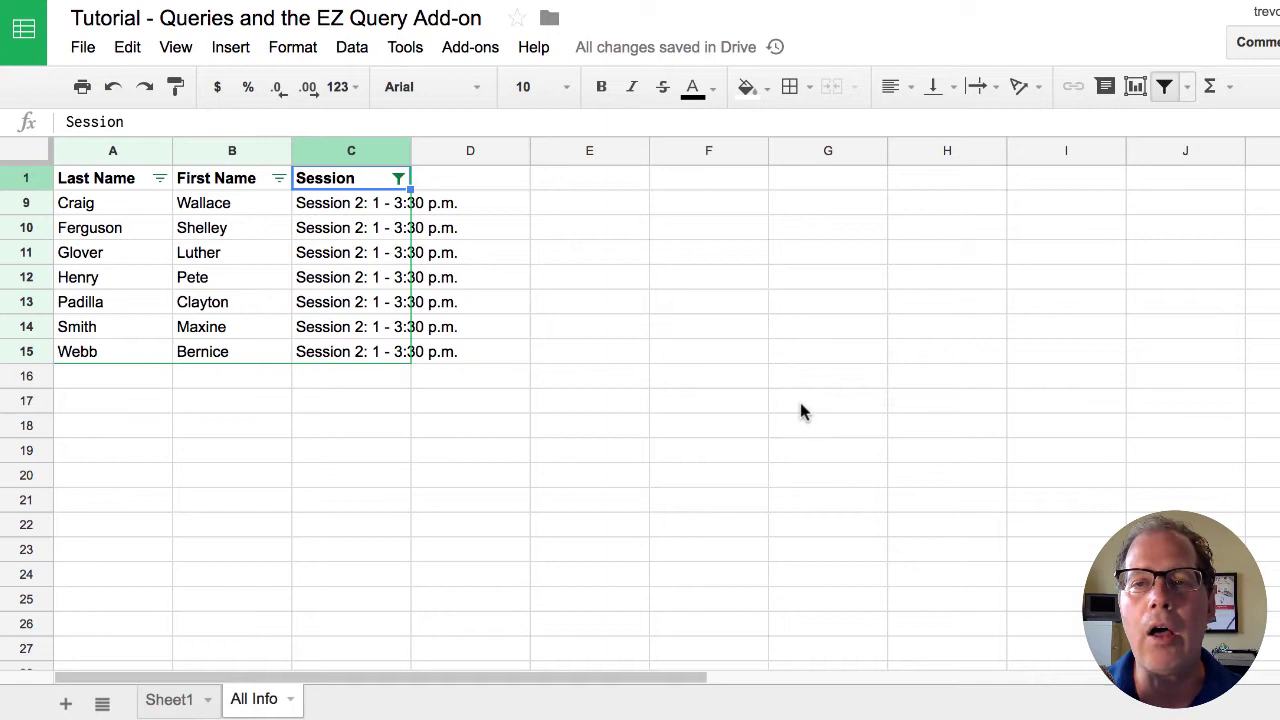
pyautogui.click(1164, 87)
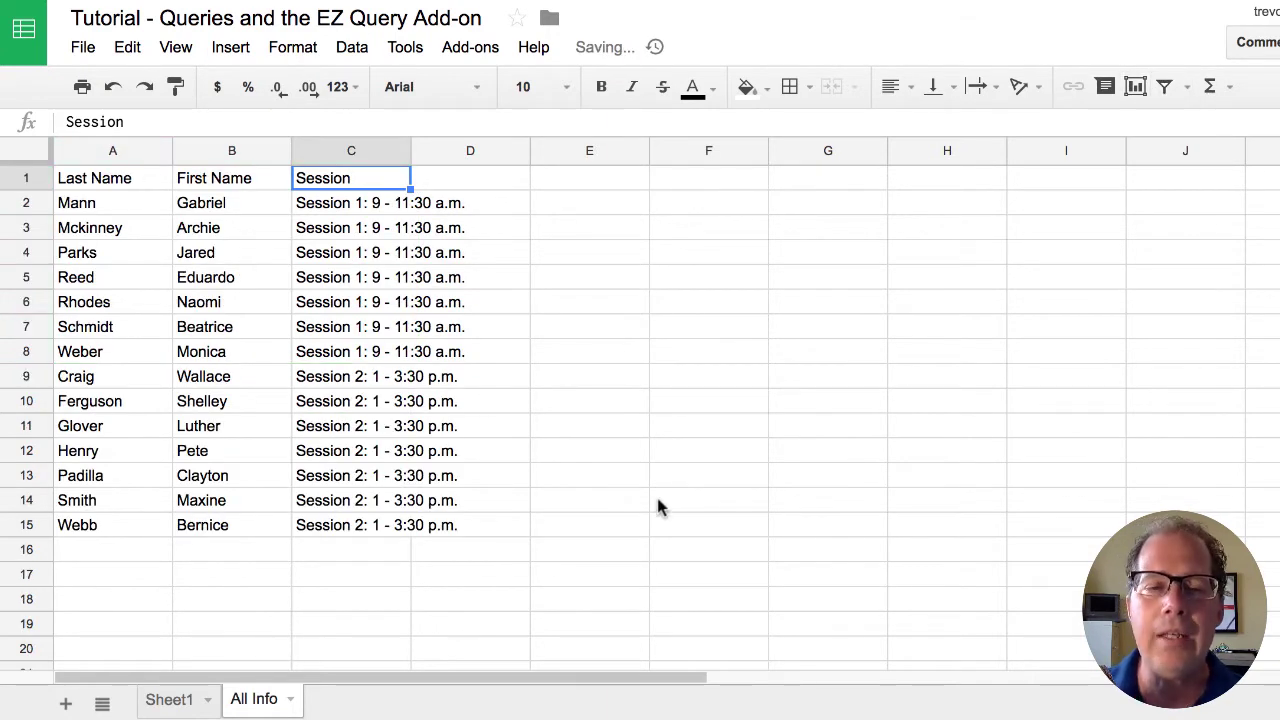
# - From Sheet1, start a new EZ Query sheet named 'Session1'
pyautogui.click(172, 701)
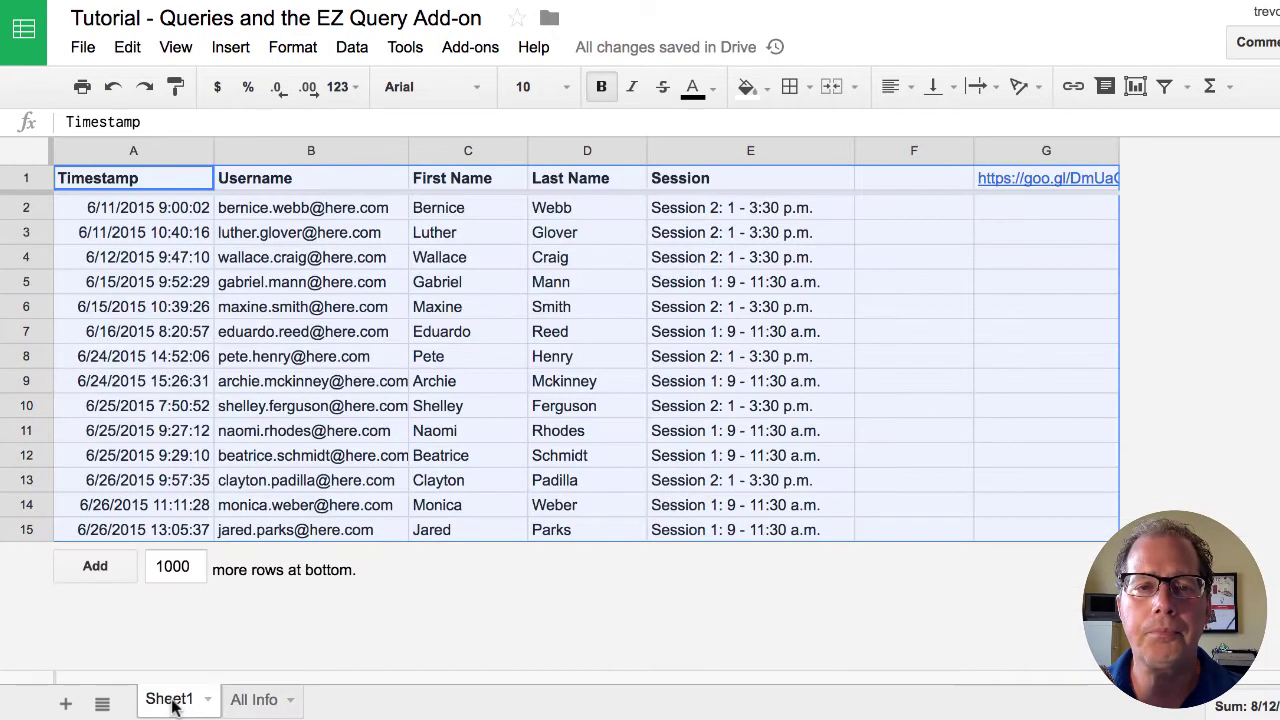
pyautogui.click(948, 428)
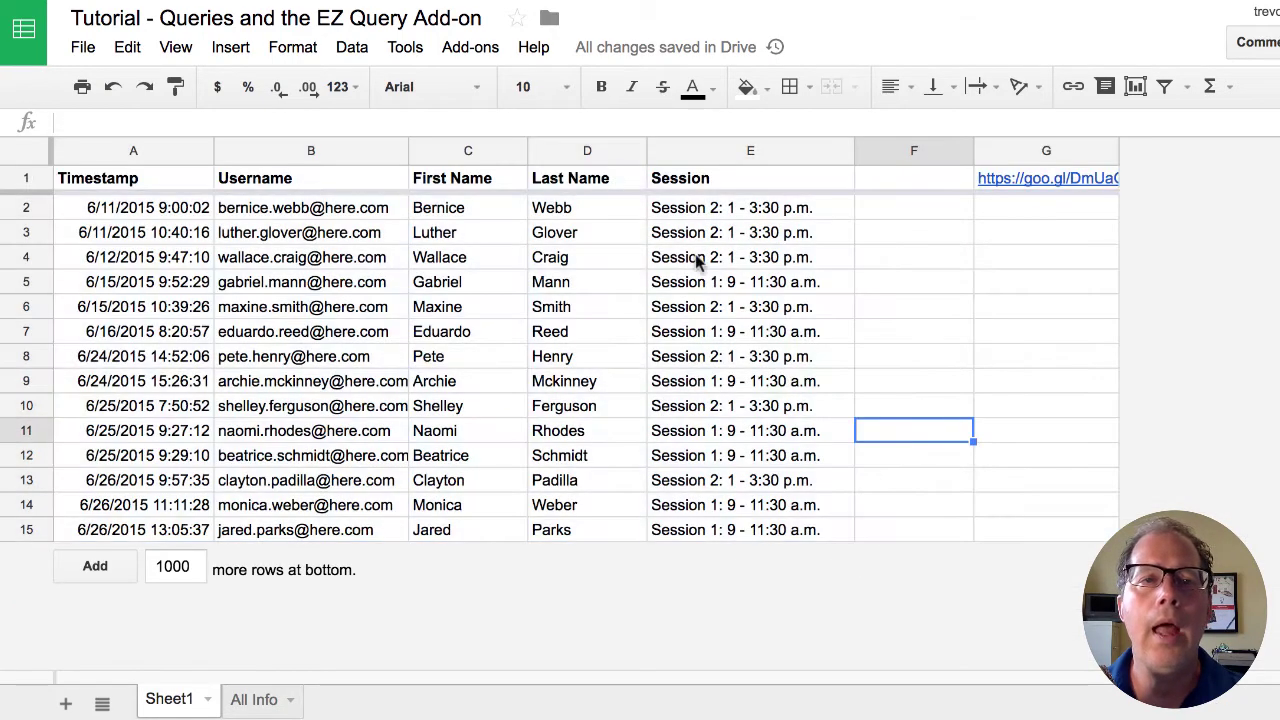
pyautogui.click(477, 58)
pyautogui.moveTo(500, 183)
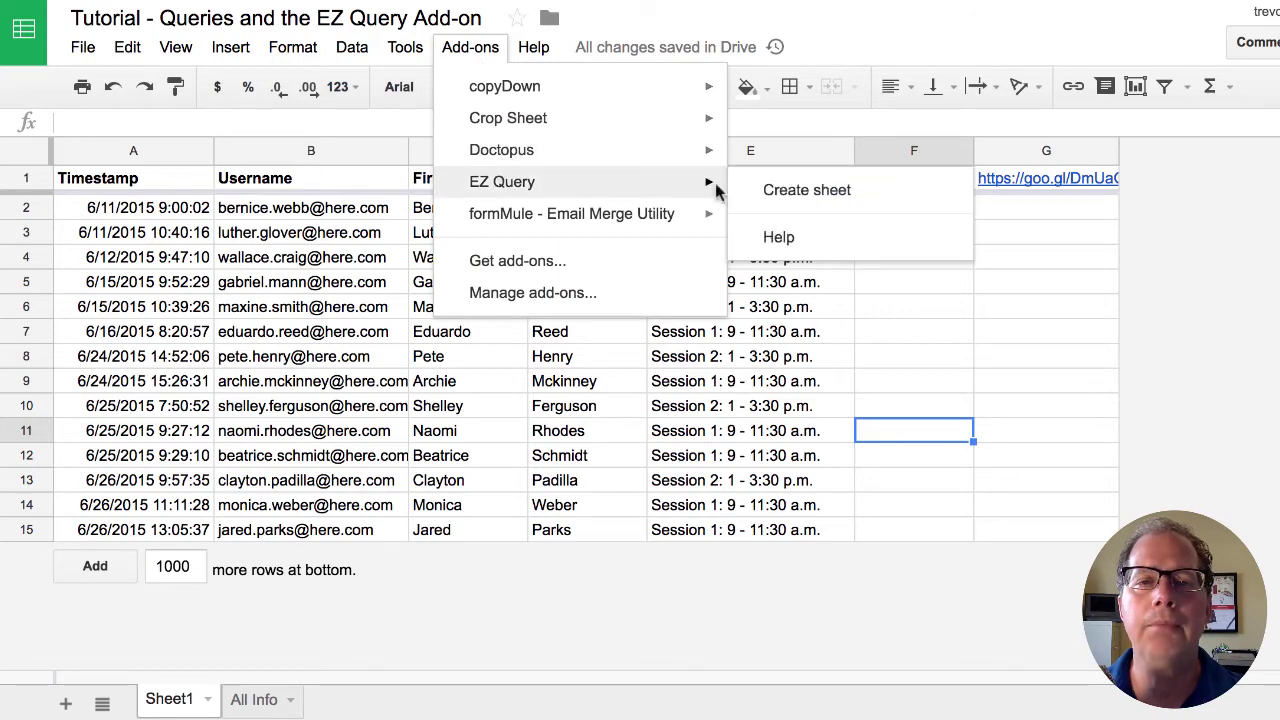
pyautogui.click(788, 192)
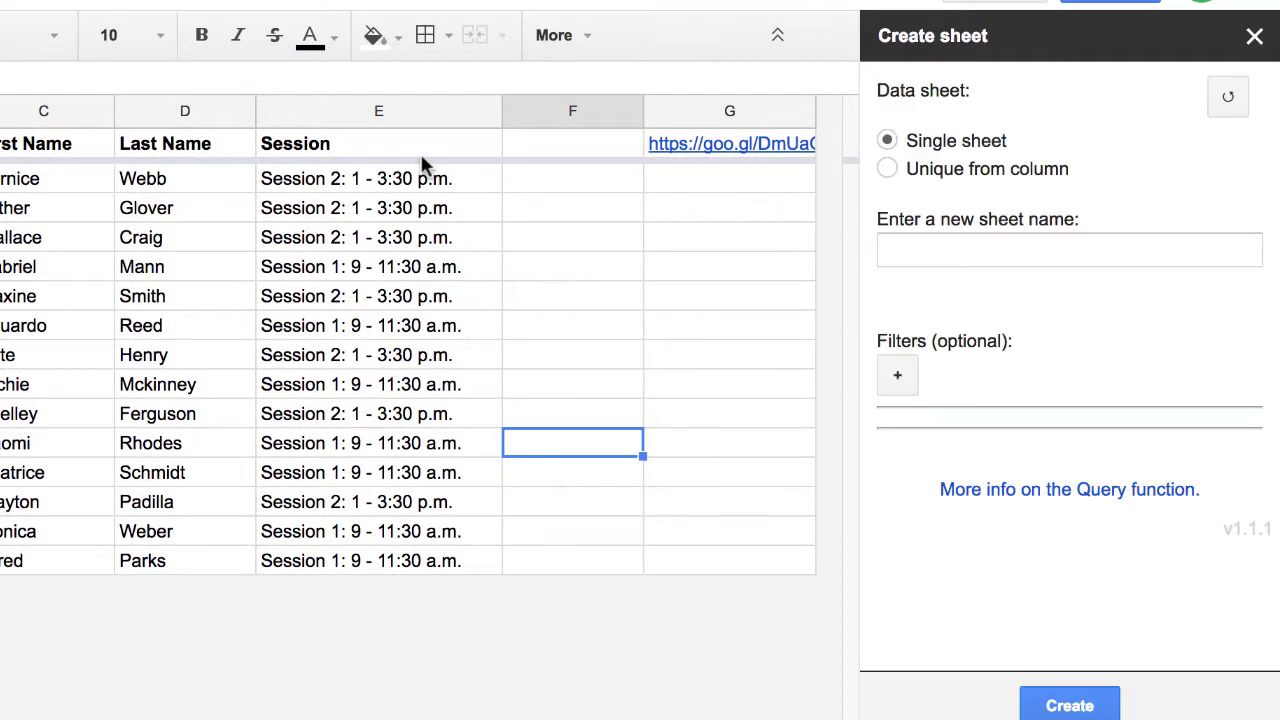
pyautogui.click(961, 245)
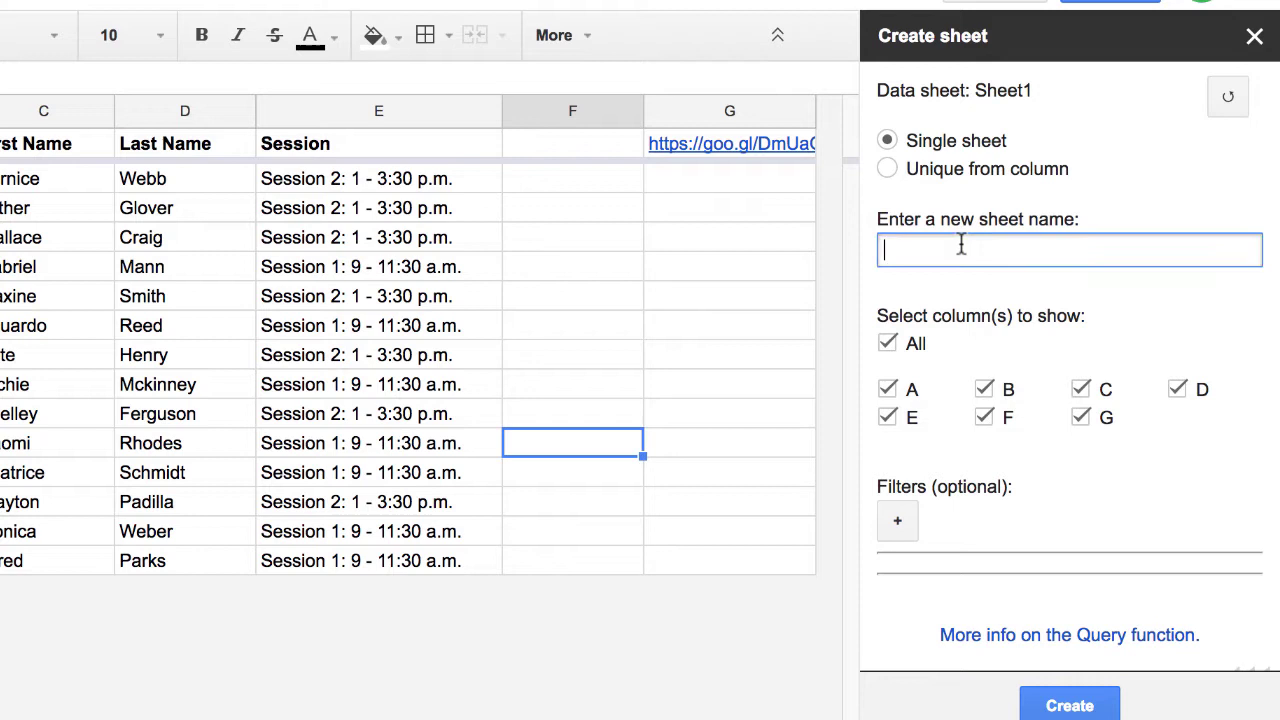
pyautogui.write('Session1')
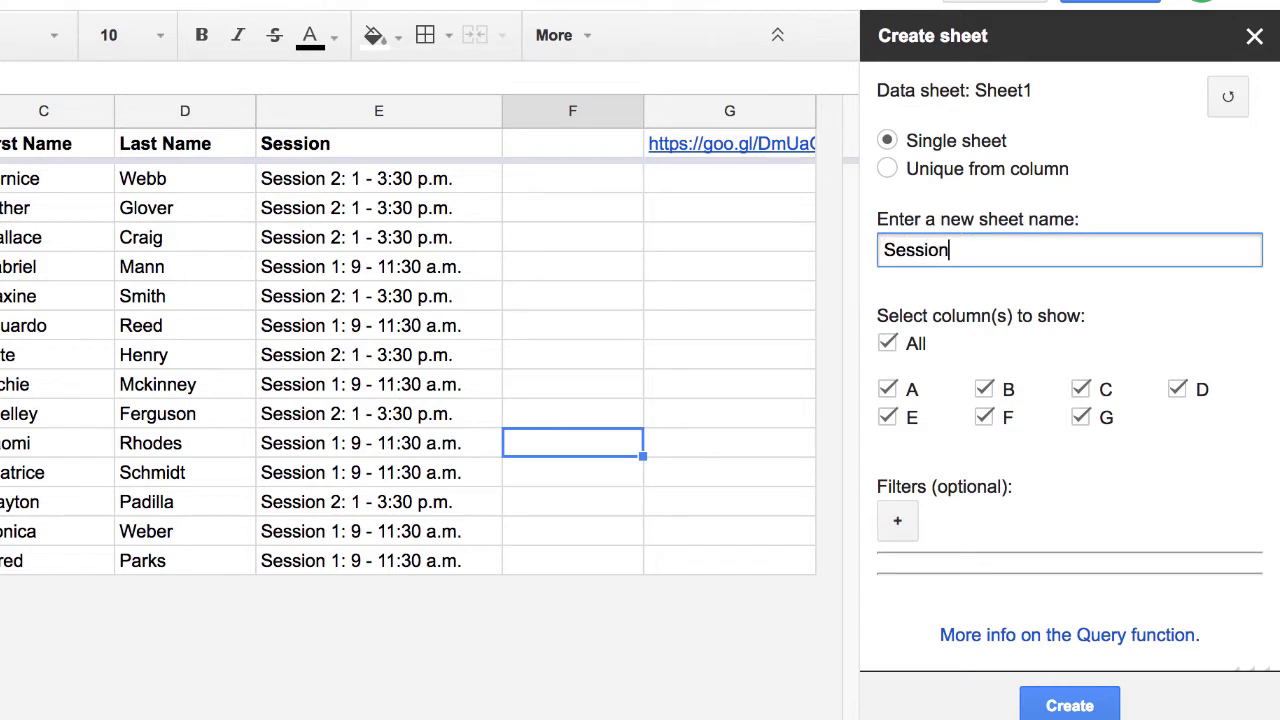
# - Include only the First Name, Last Name and Session columns C, D and E
pyautogui.click(887, 343)
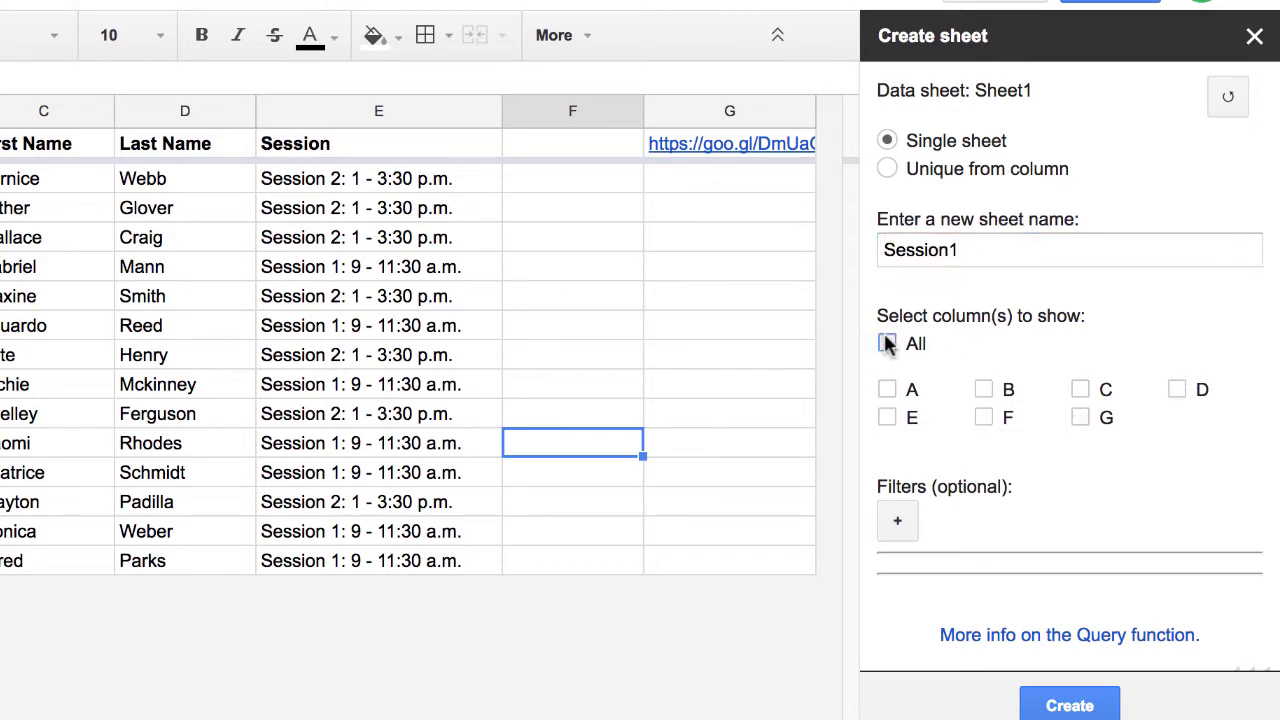
pyautogui.click(985, 390)
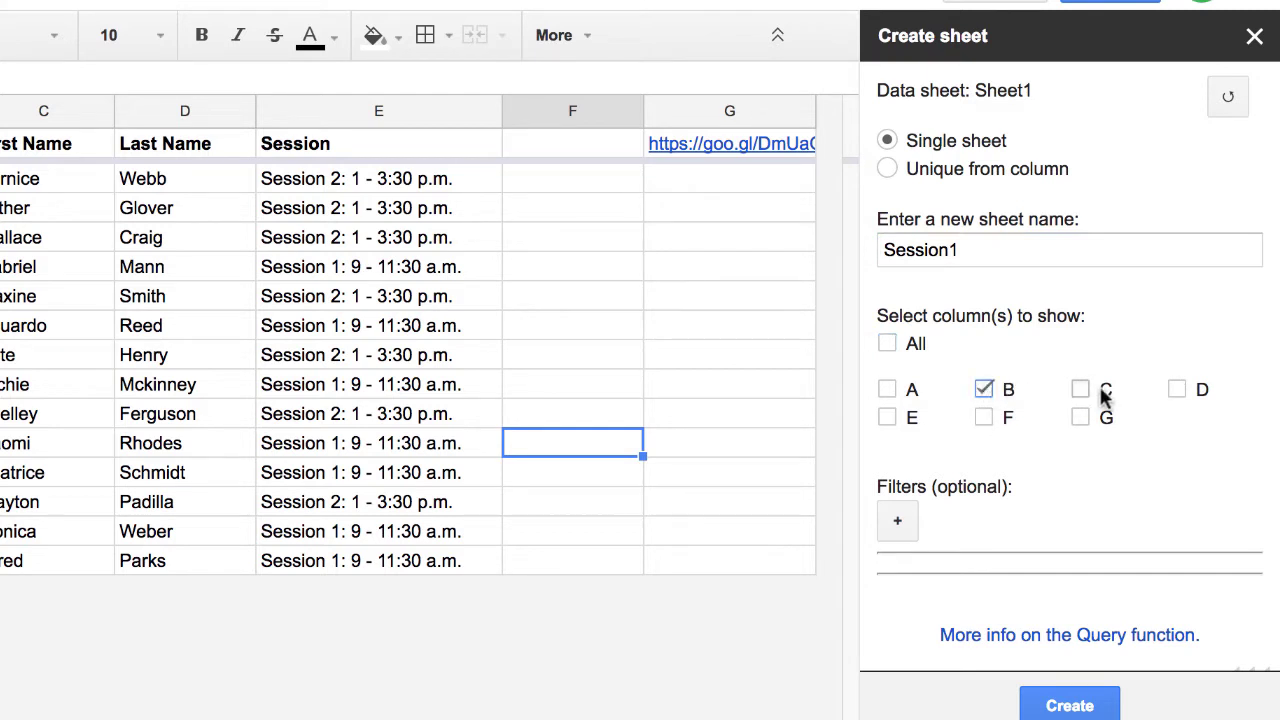
pyautogui.click(985, 390)
pyautogui.click(1080, 390)
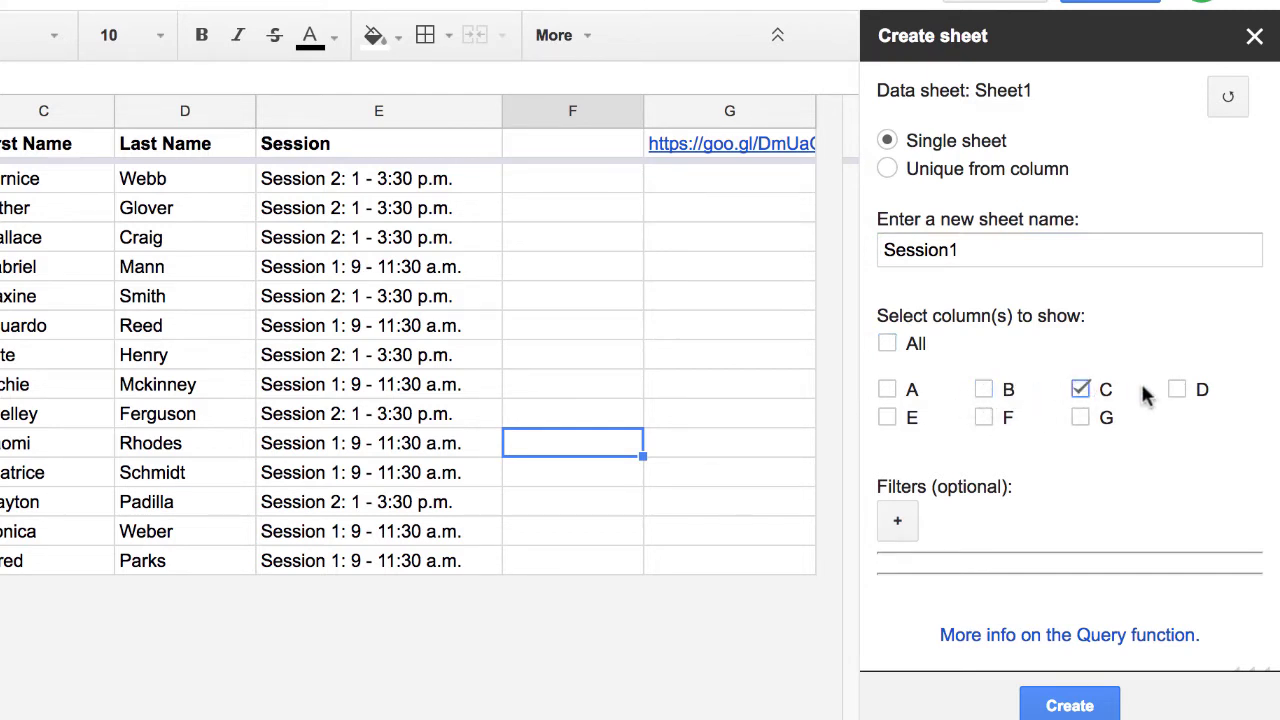
pyautogui.click(1177, 390)
pyautogui.click(887, 417)
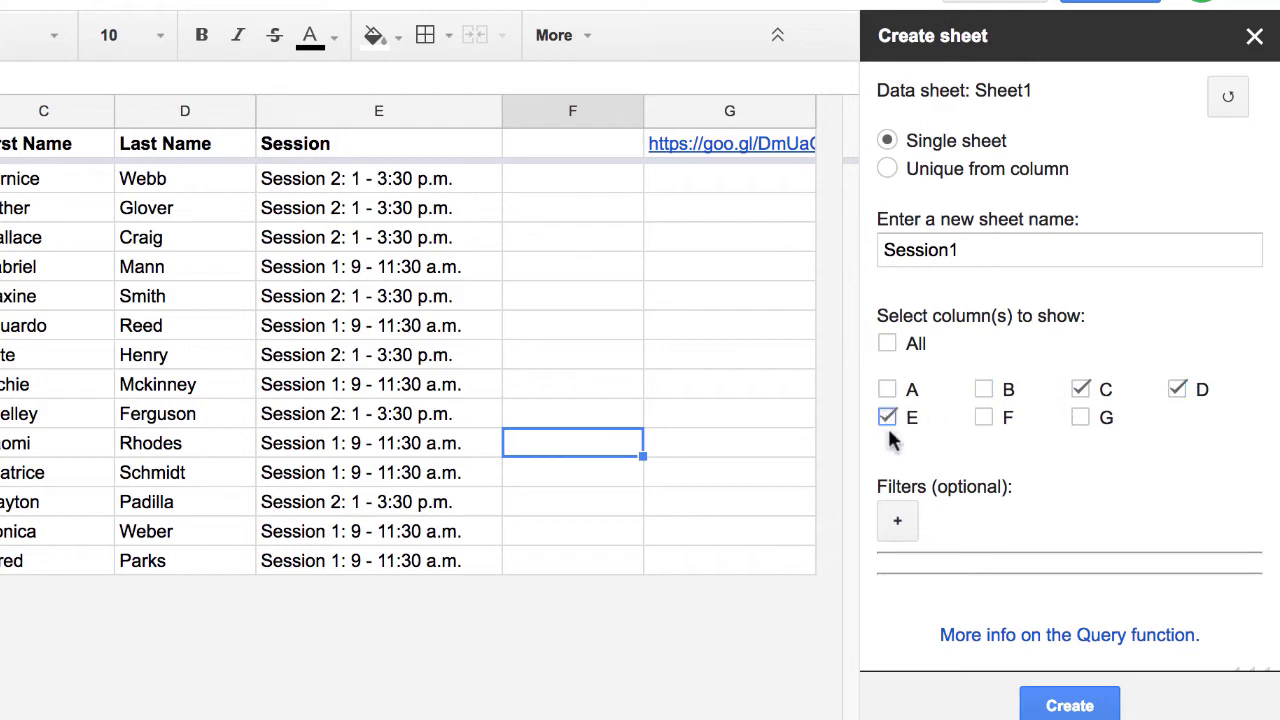
# - Add a filter of column E equal to the Session 1 value from E7, and create the sheet
pyautogui.click(906, 524)
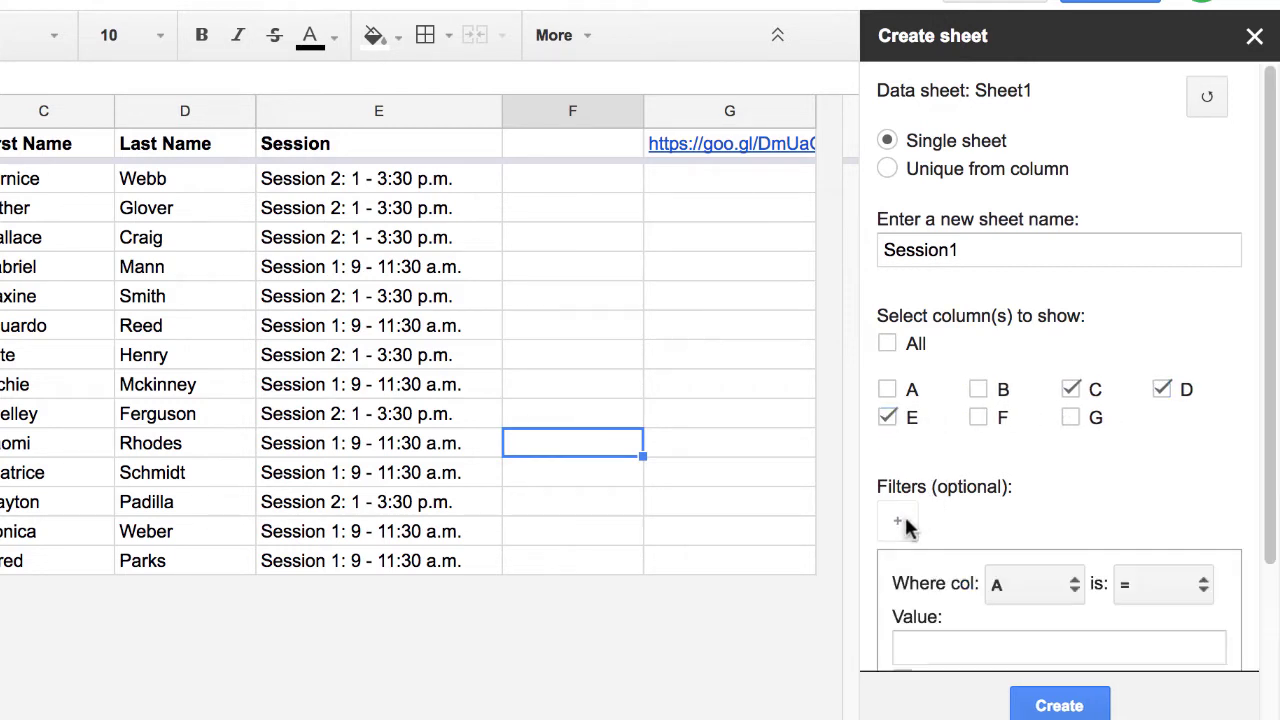
pyautogui.scroll(-2, 1063, 517)
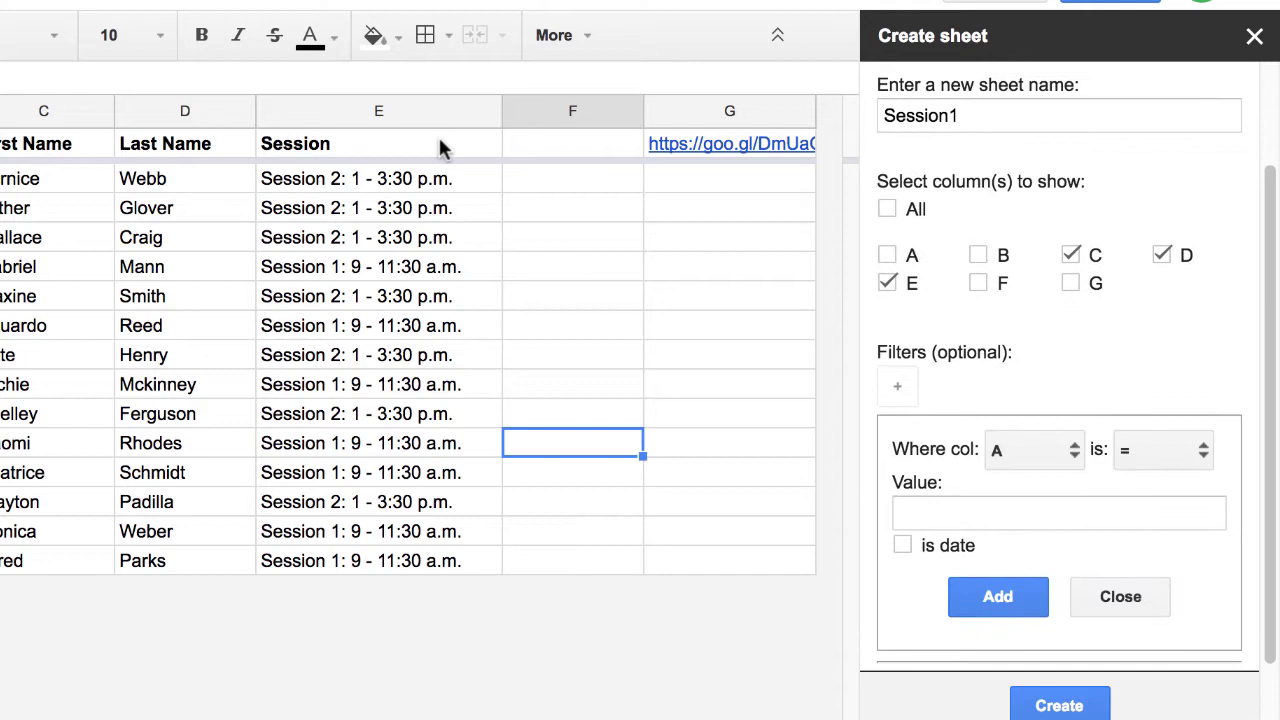
pyautogui.click(1014, 449)
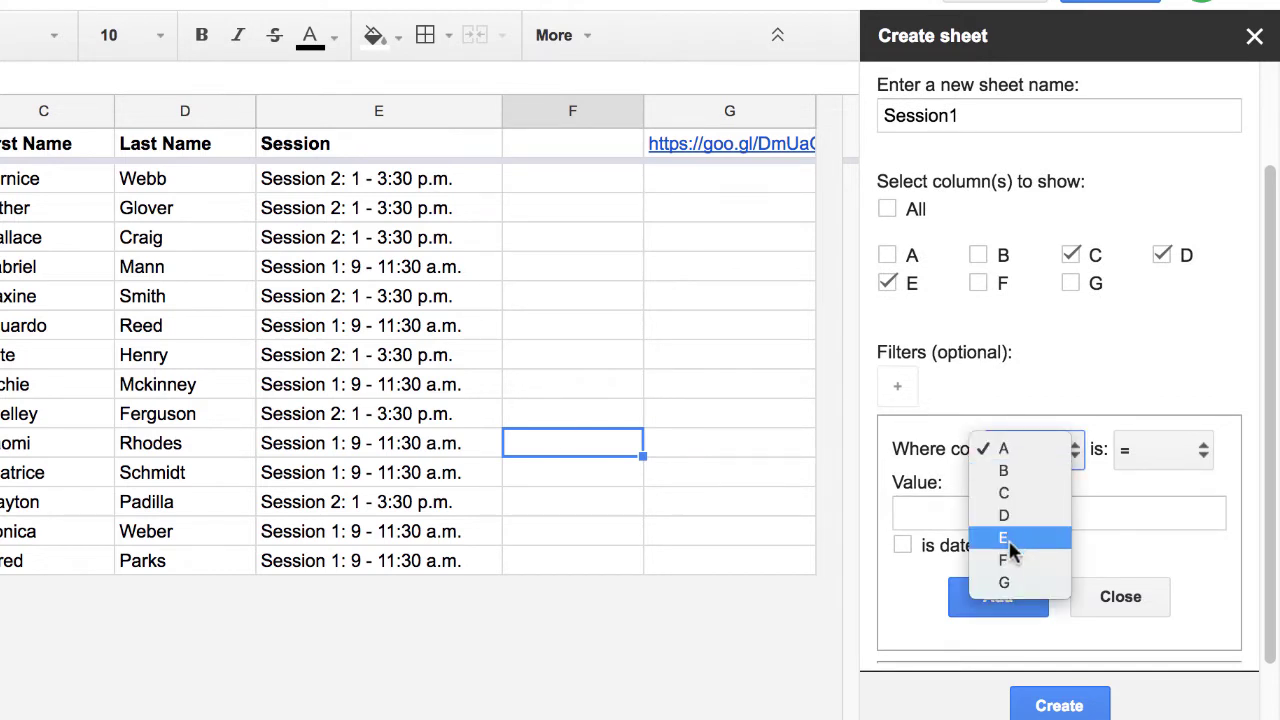
pyautogui.click(1008, 541)
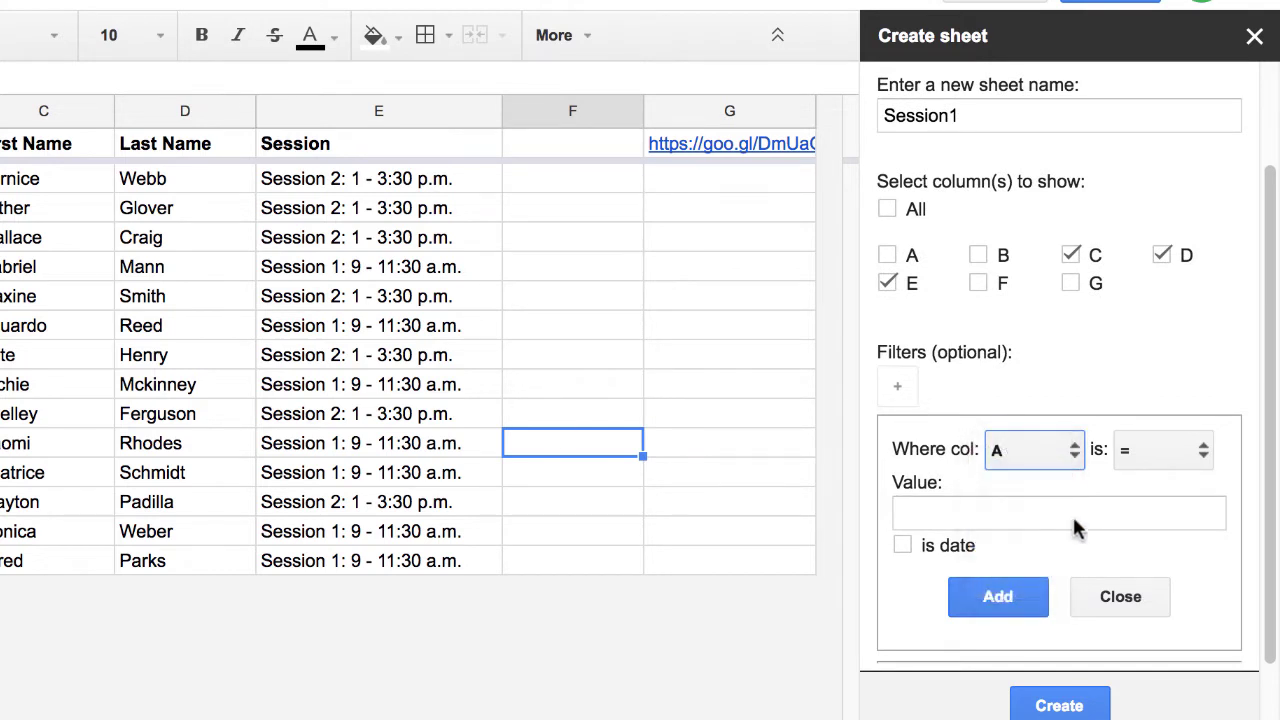
pyautogui.click(335, 330)
pyautogui.hotkey('ctrl', 'c')
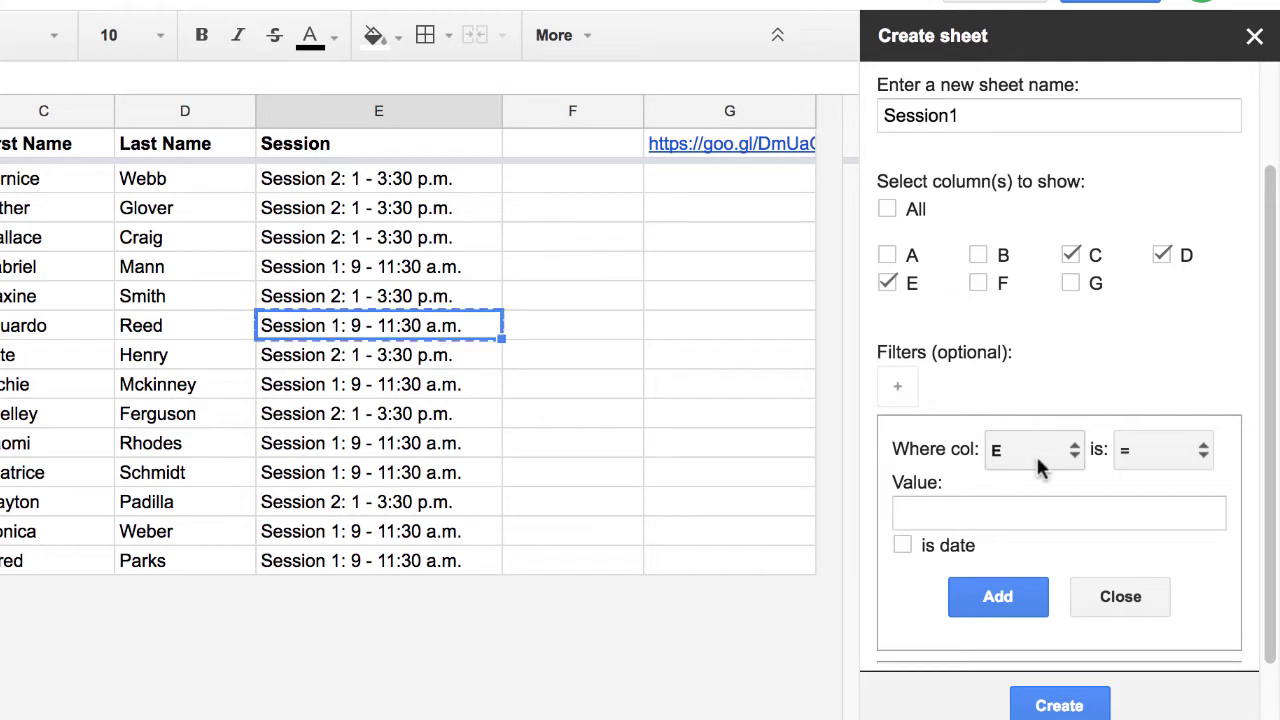
pyautogui.click(1053, 512)
pyautogui.hotkey('ctrl', 'v')
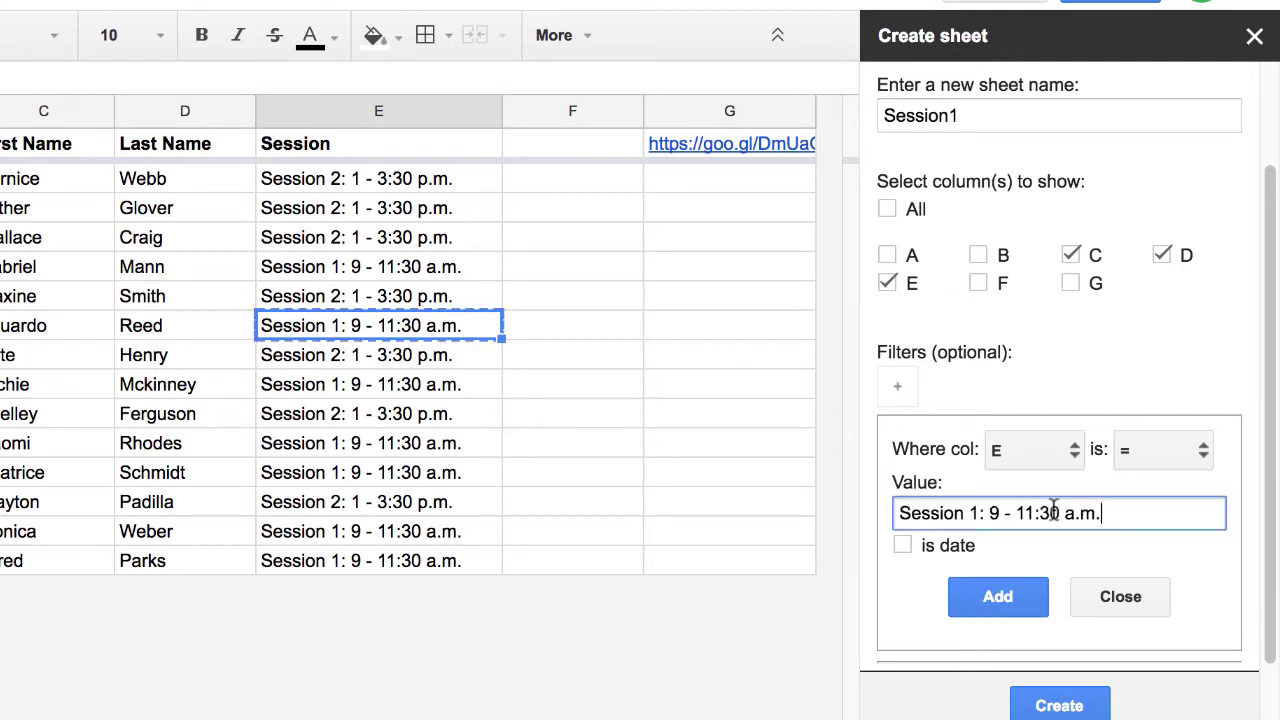
pyautogui.click(998, 598)
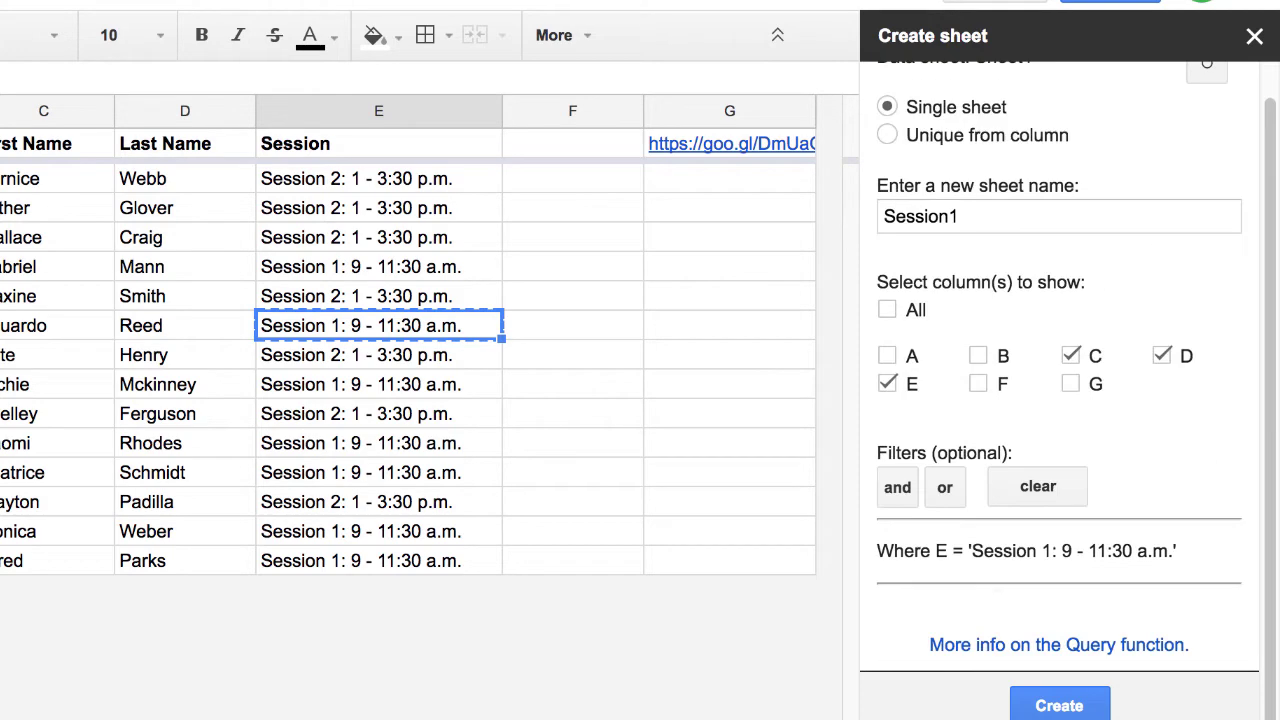
pyautogui.click(1059, 705)
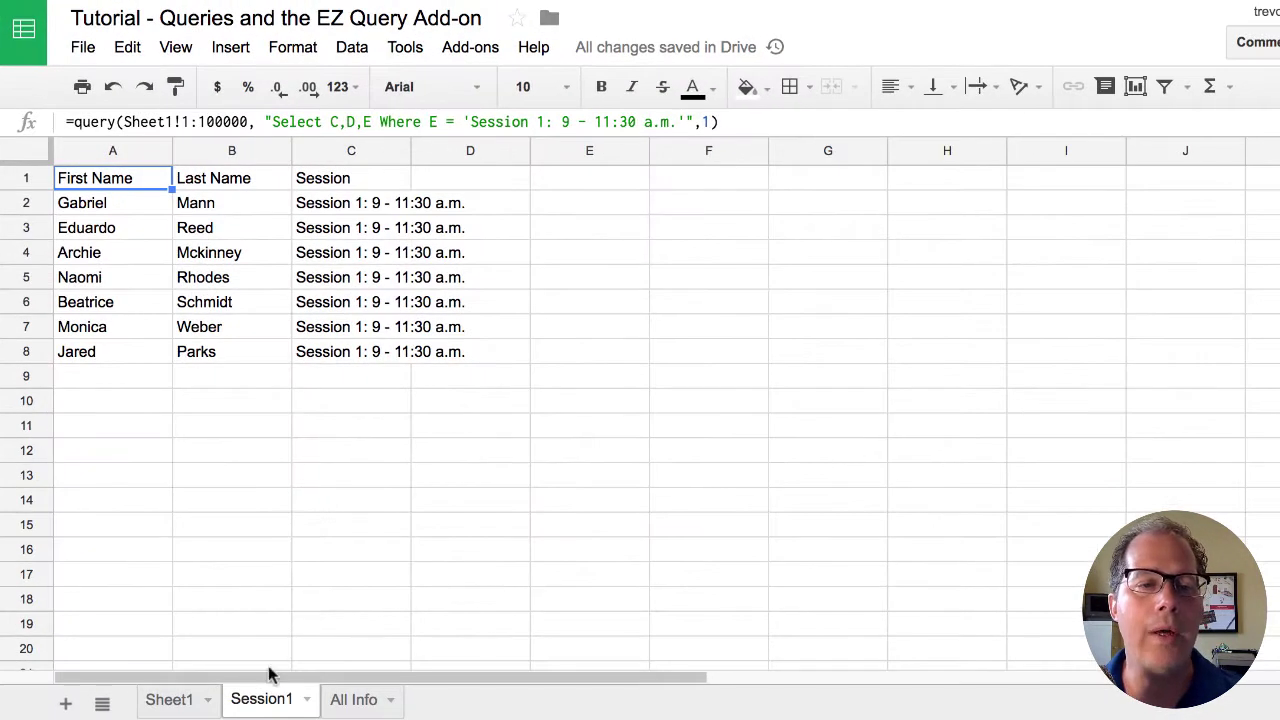
# - Duplicate the Session1 tab and locate the Session 2 value in Sheet1's cell E8
pyautogui.click(305, 699)
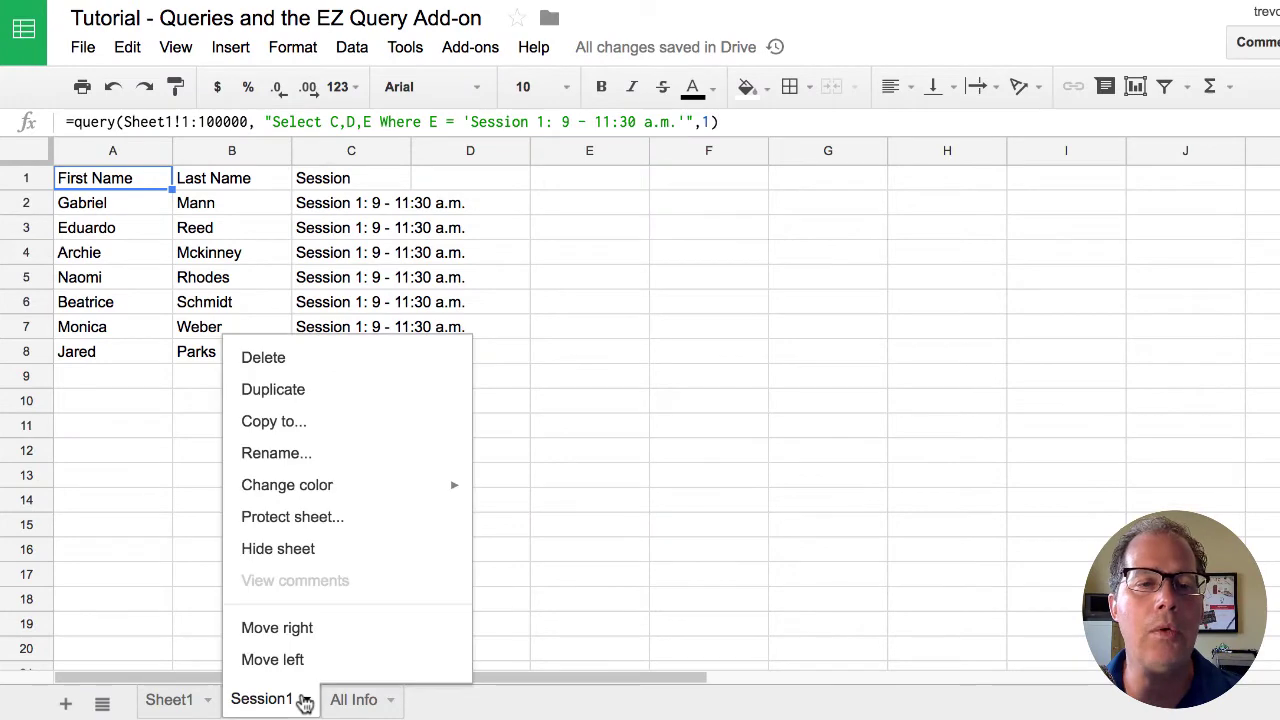
pyautogui.click(305, 395)
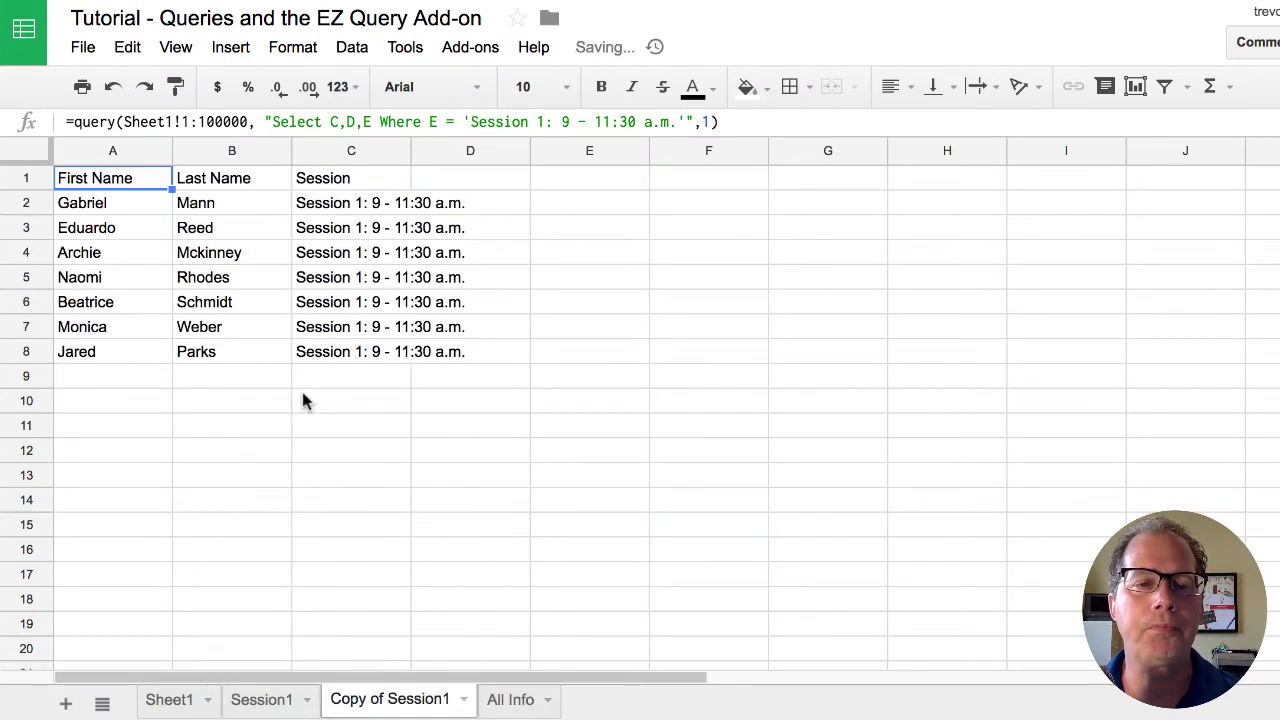
pyautogui.click(180, 701)
pyautogui.click(706, 359)
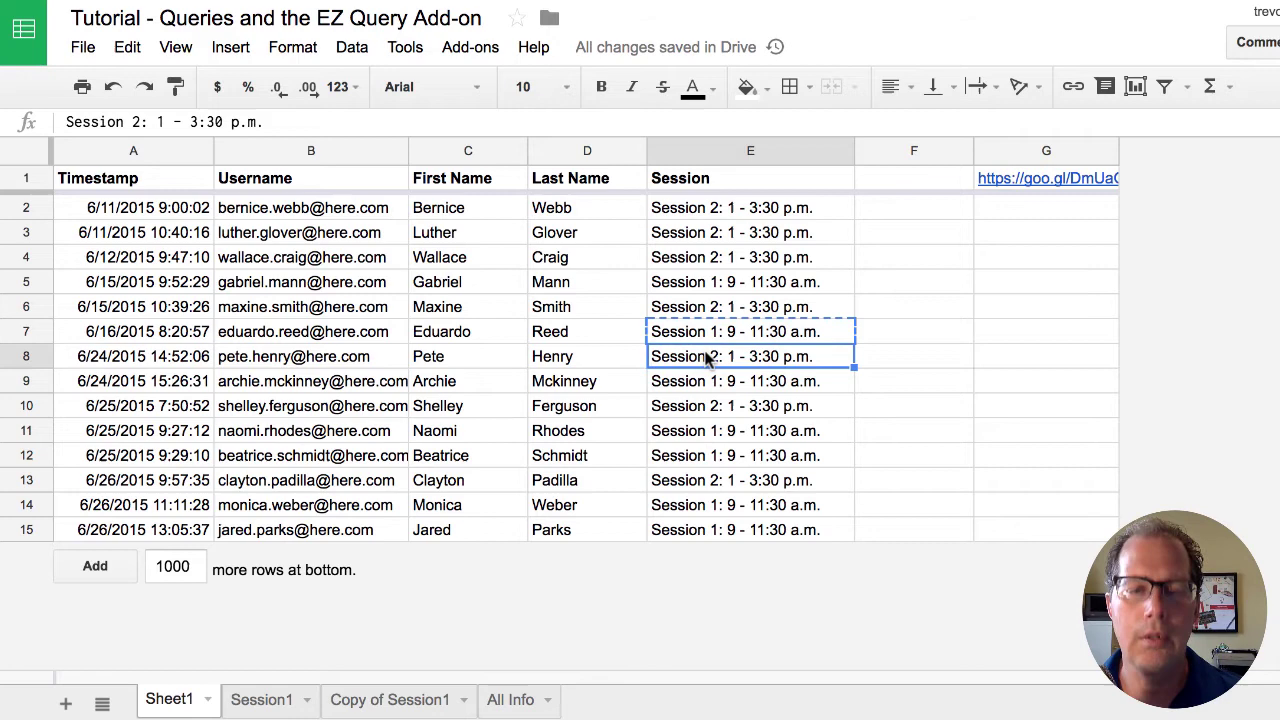
# - In Copy of Session1, replace the query's Session 1 value with the Session 2 value
pyautogui.click(412, 699)
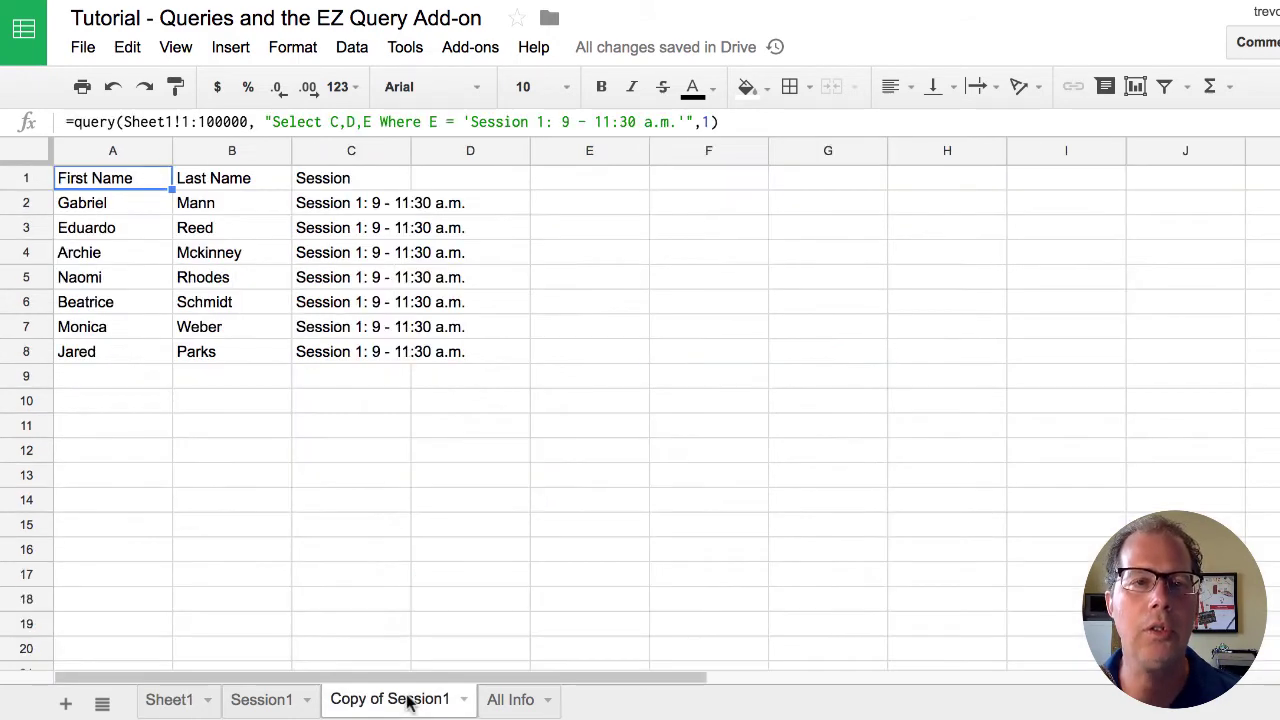
pyautogui.click(620, 120)
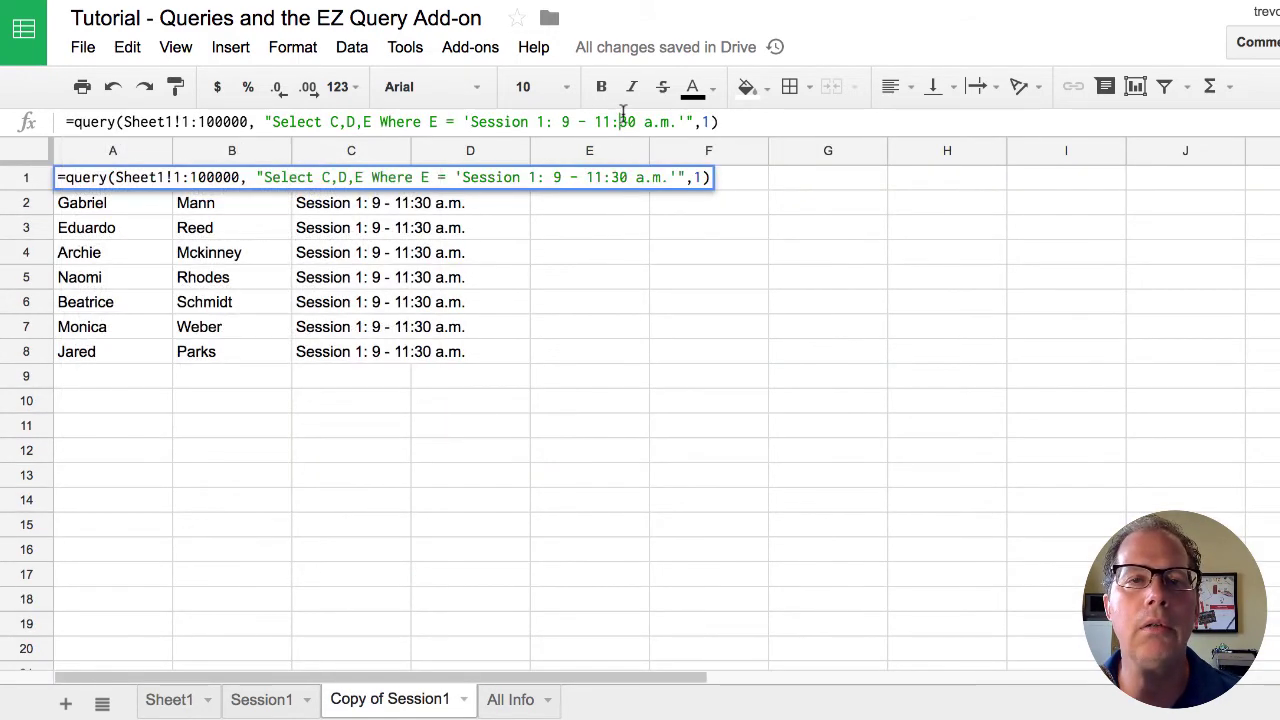
pyautogui.click(474, 120)
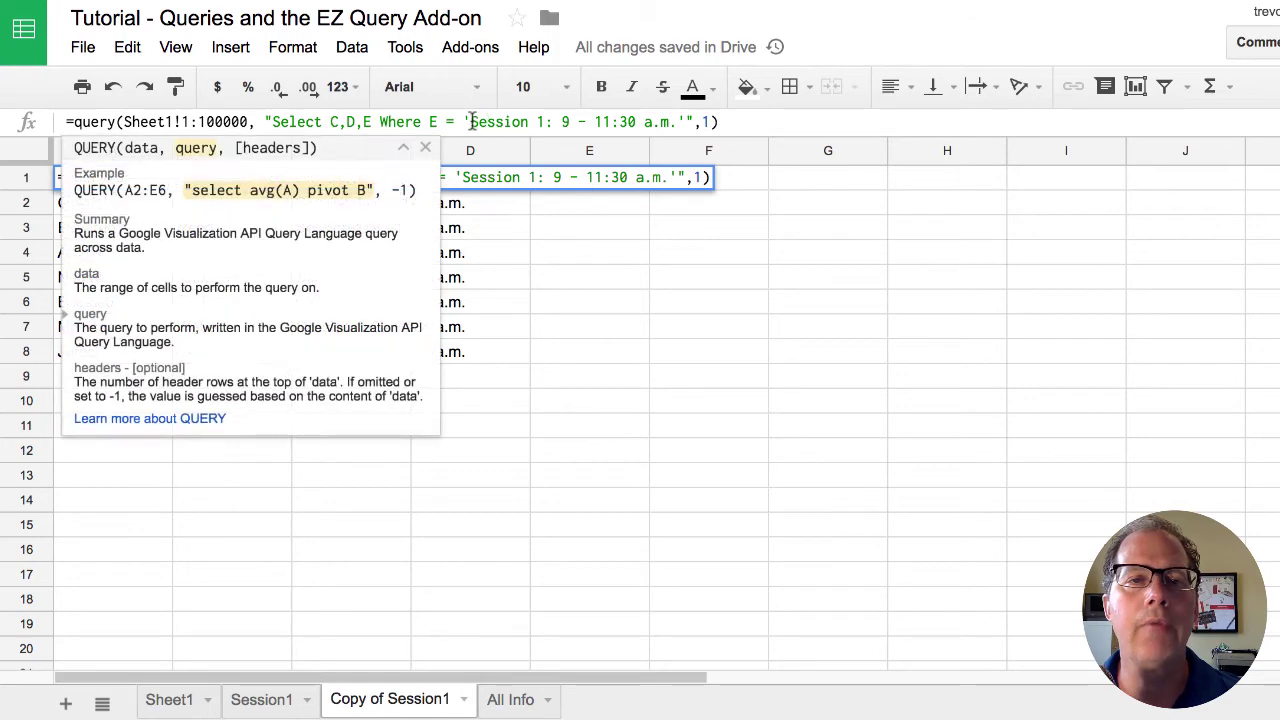
pyautogui.moveTo(474, 120); pyautogui.dragTo(660, 117)
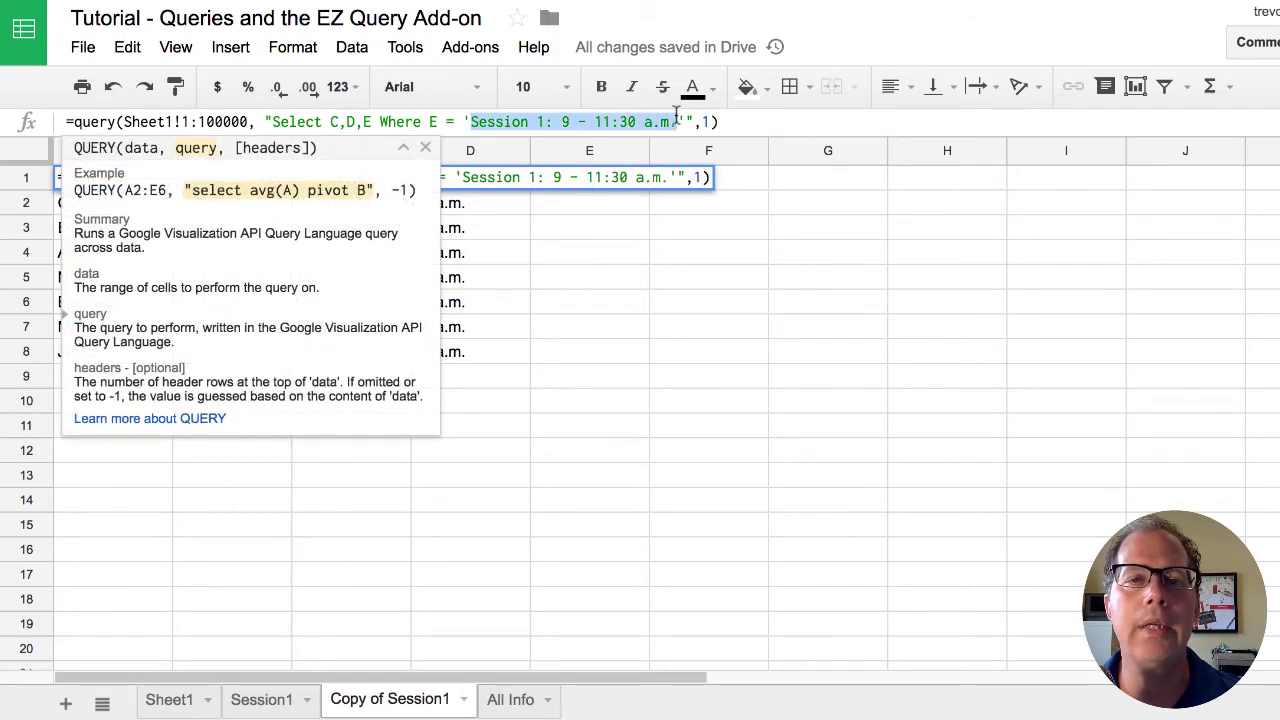
pyautogui.hotkey('ctrl', 'v')
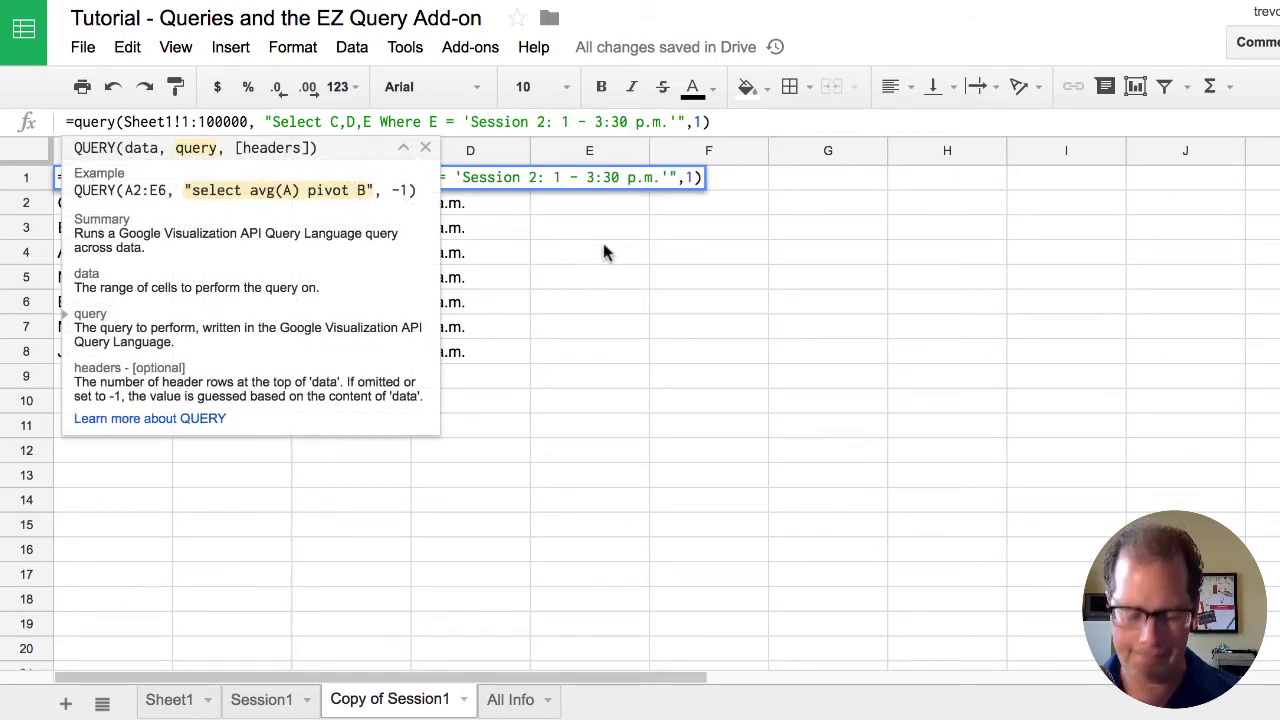
pyautogui.press('Return')
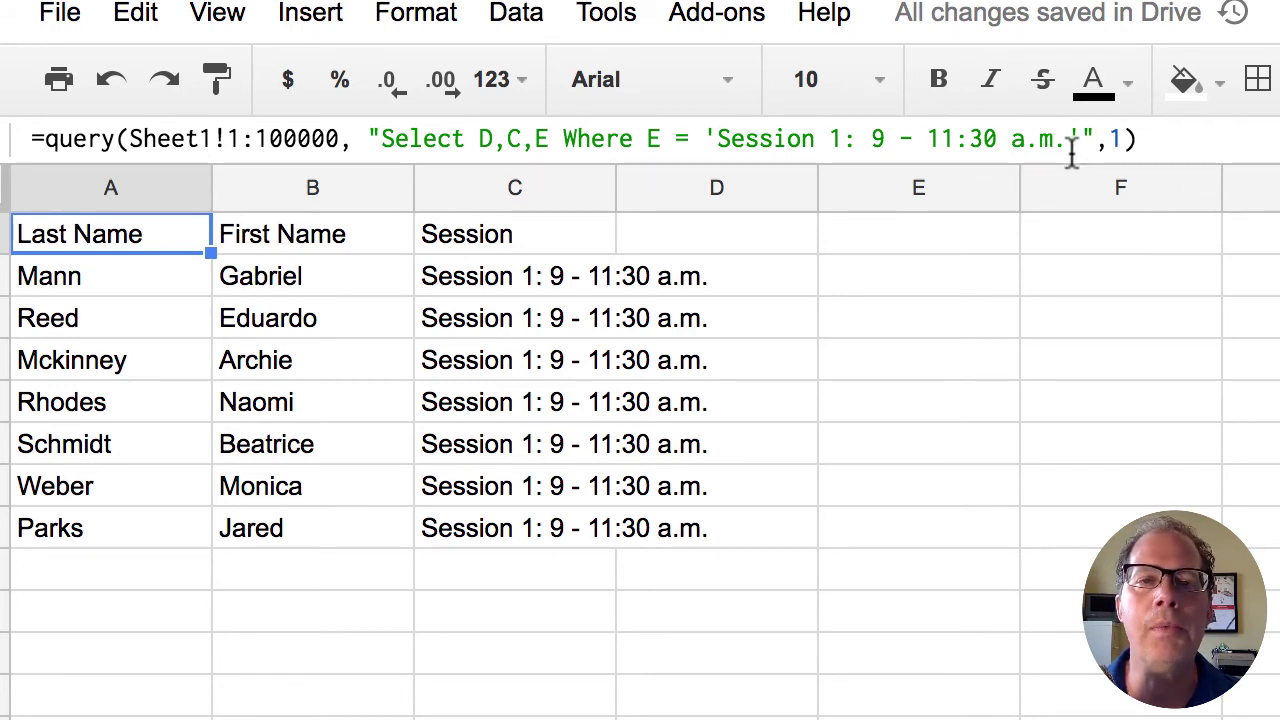
# - Append 'Order by E,D' to the Session1 query so its 7 registrants sort by session, then last name
pyautogui.click(1081, 141)
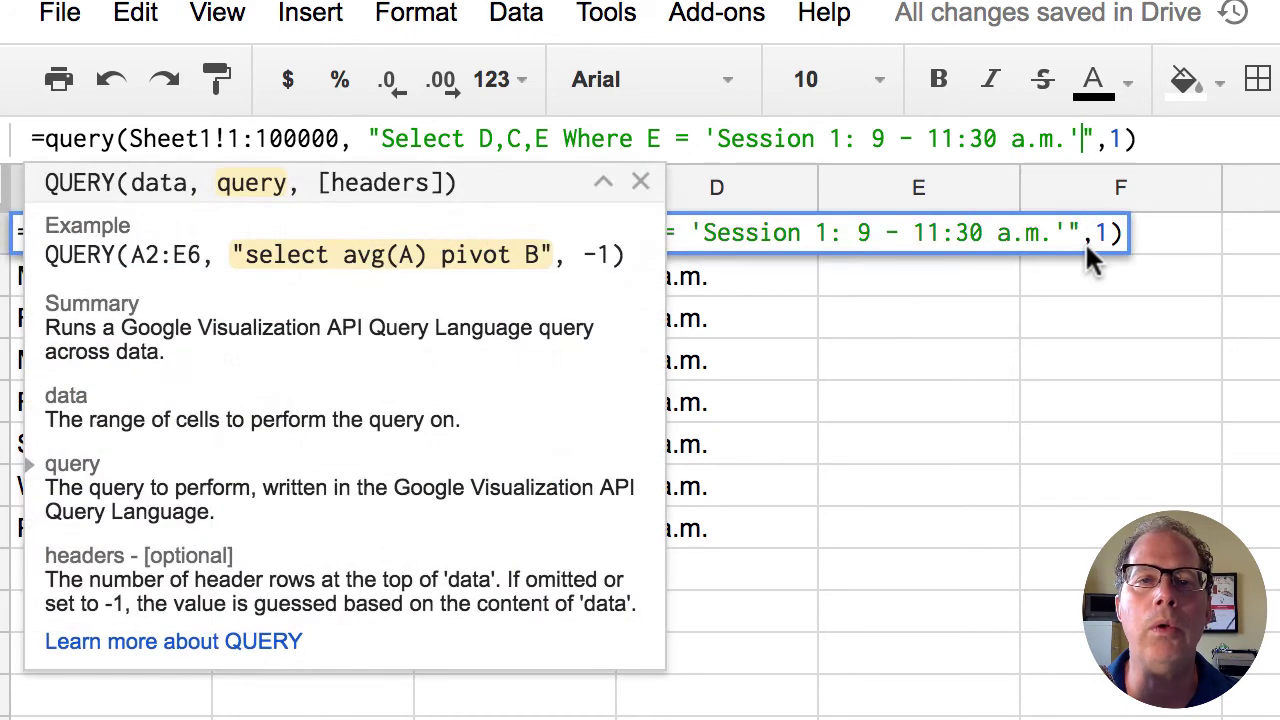
pyautogui.write('Order by E,D')
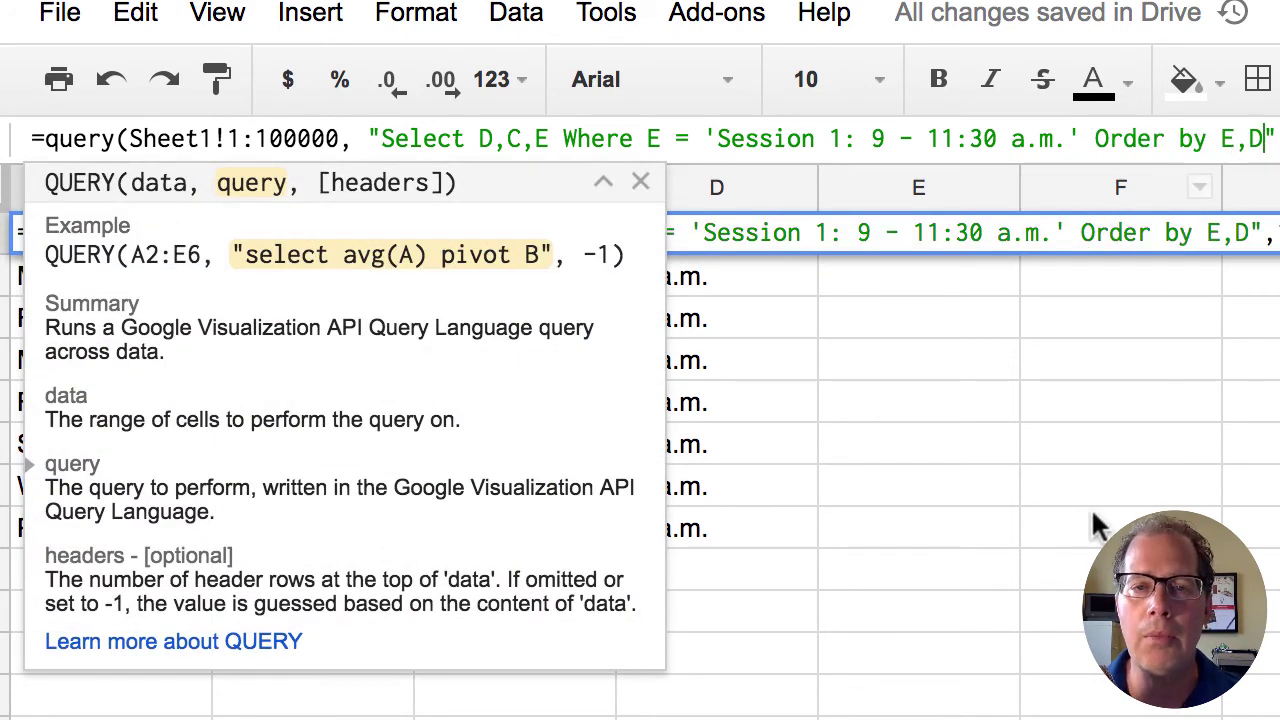
pyautogui.press('Return')
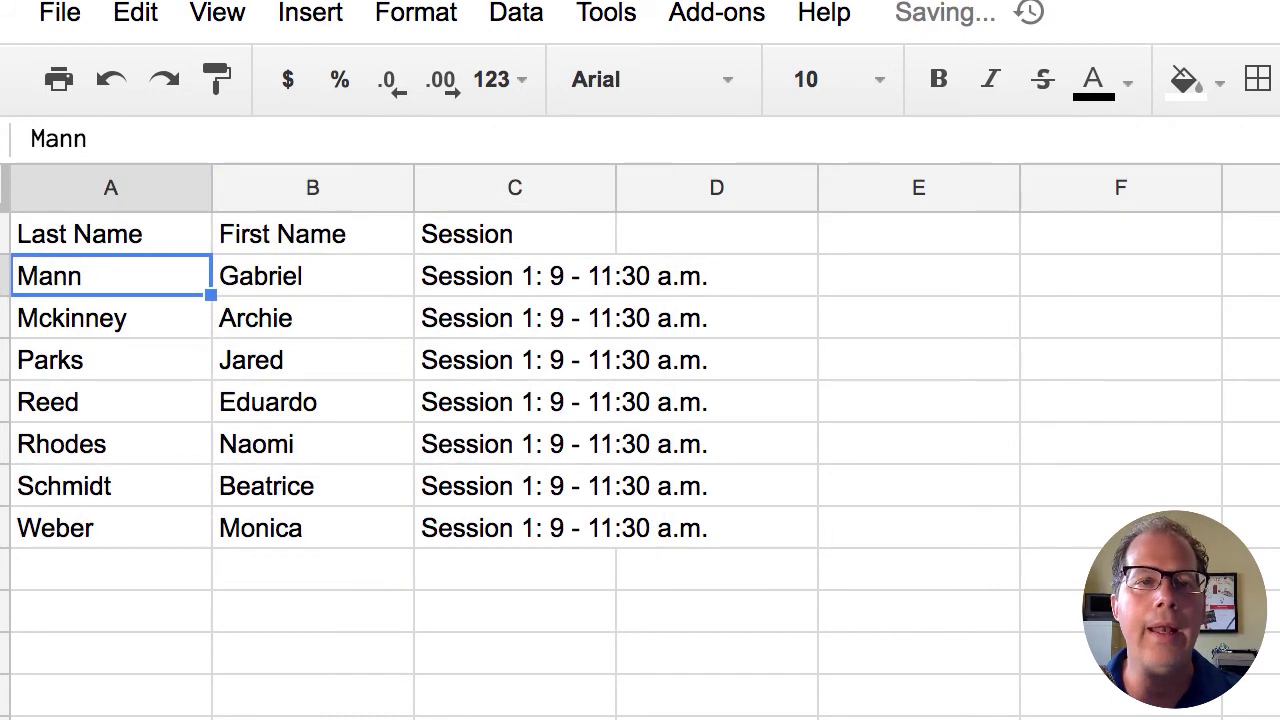